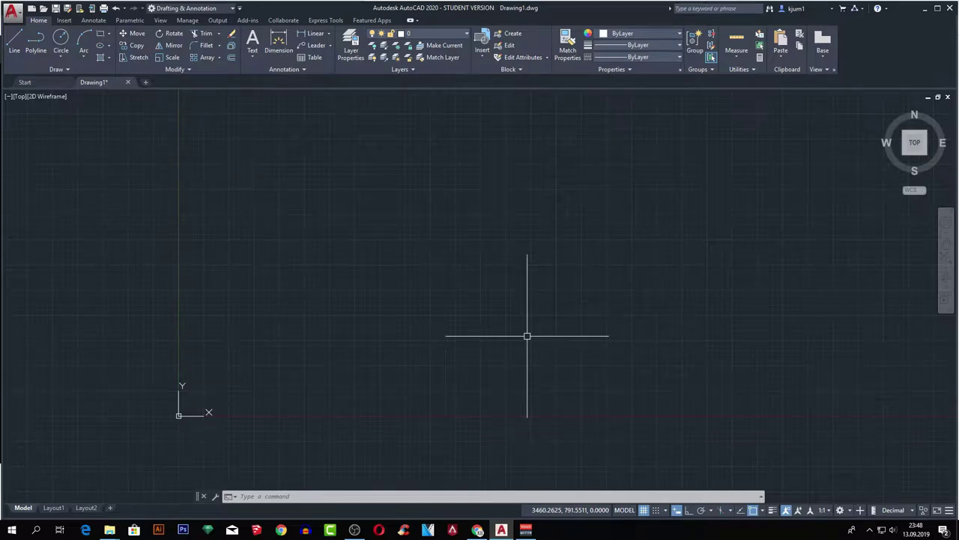
# Look over the Block panel's attribute editing options with the three door swings in view
pyautogui.click(548, 58)
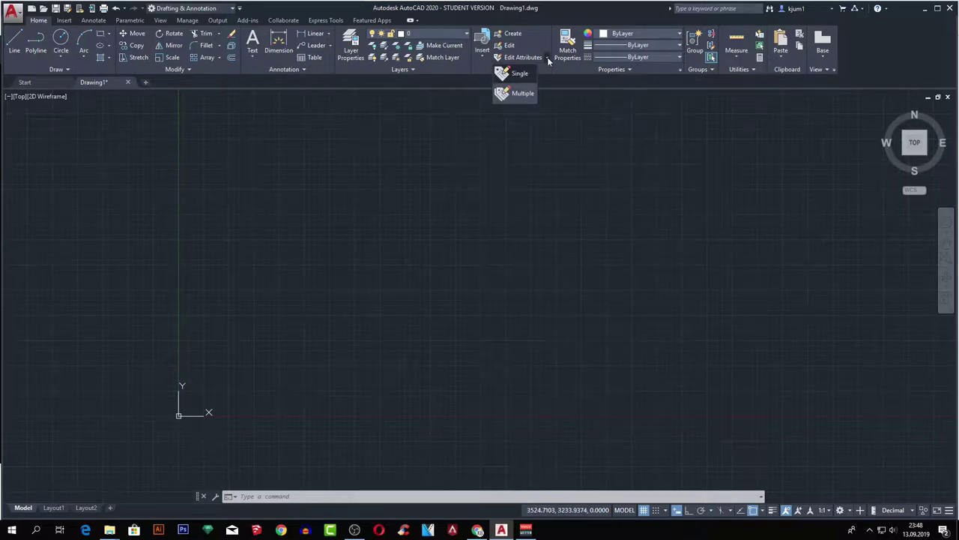
pyautogui.click(488, 183)
pyautogui.press('Escape')
pyautogui.press('Escape')
pyautogui.scroll(-1, 466, 202)
pyautogui.write('re')
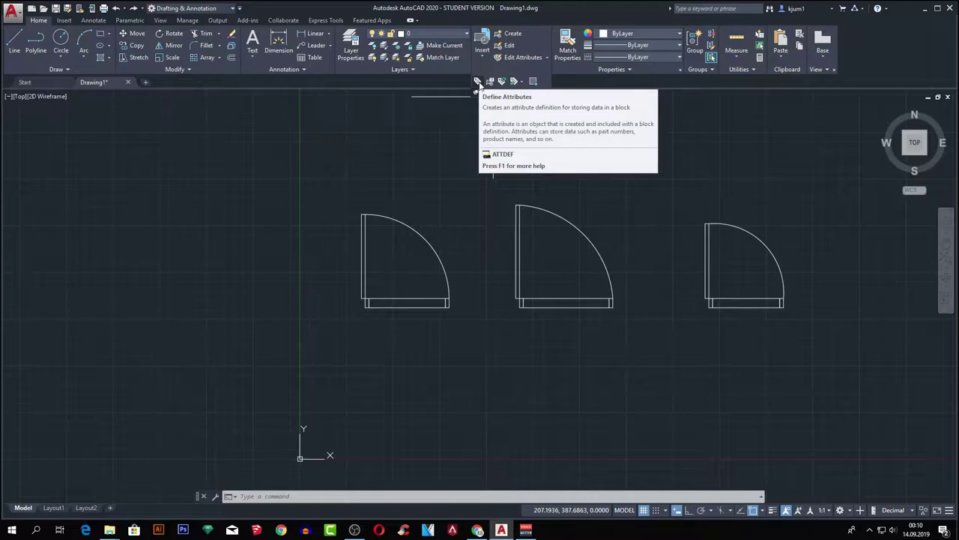
# Start a new attribute definition with tag Kapı90lık and default value 90, keeping fixed insertion coordinates
pyautogui.click(477, 81)
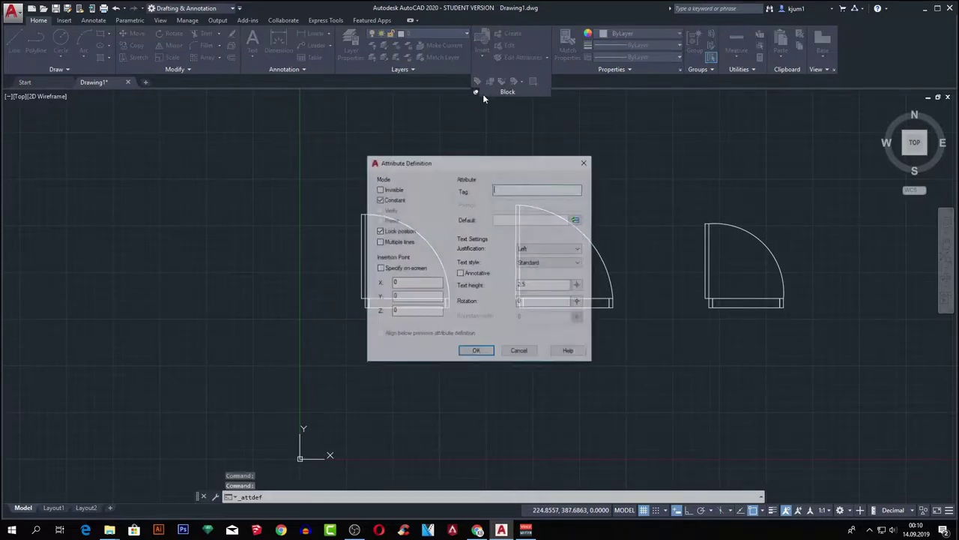
pyautogui.moveTo(517, 162); pyautogui.dragTo(595, 149)
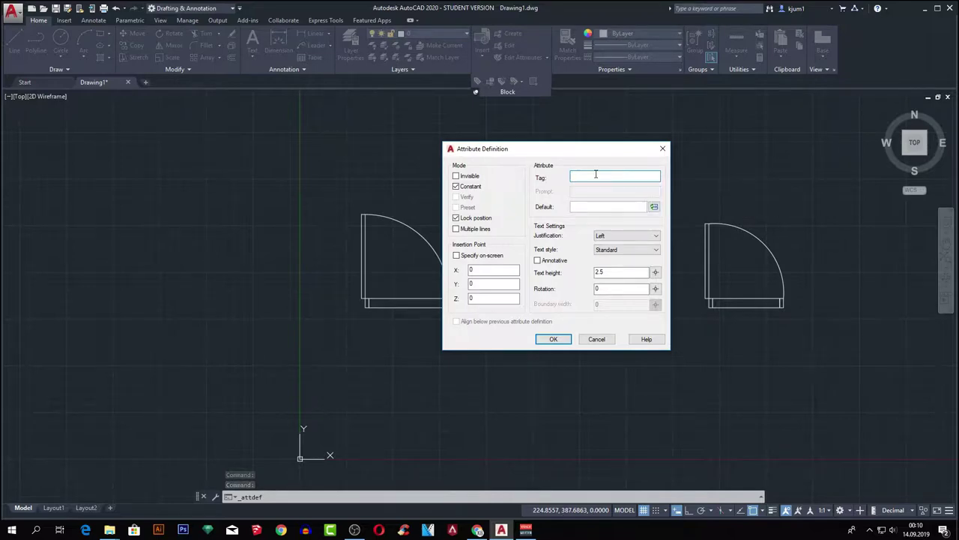
pyautogui.write('Kapı90lık')
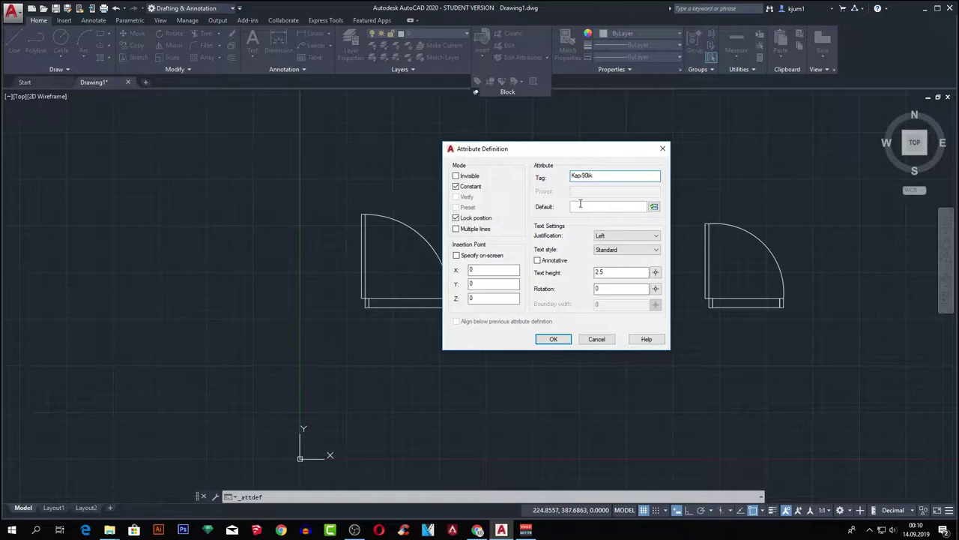
pyautogui.write('90')
pyautogui.click(463, 258)
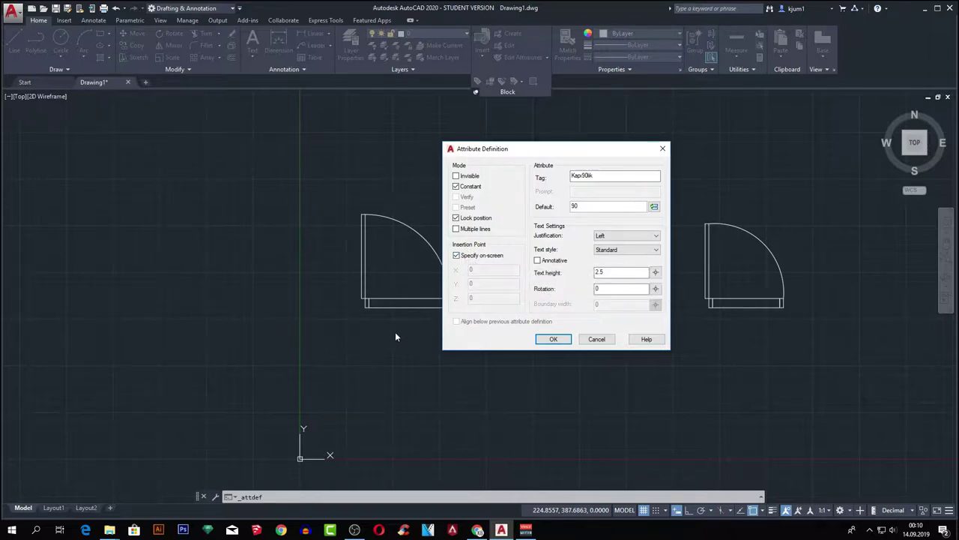
pyautogui.click(463, 258)
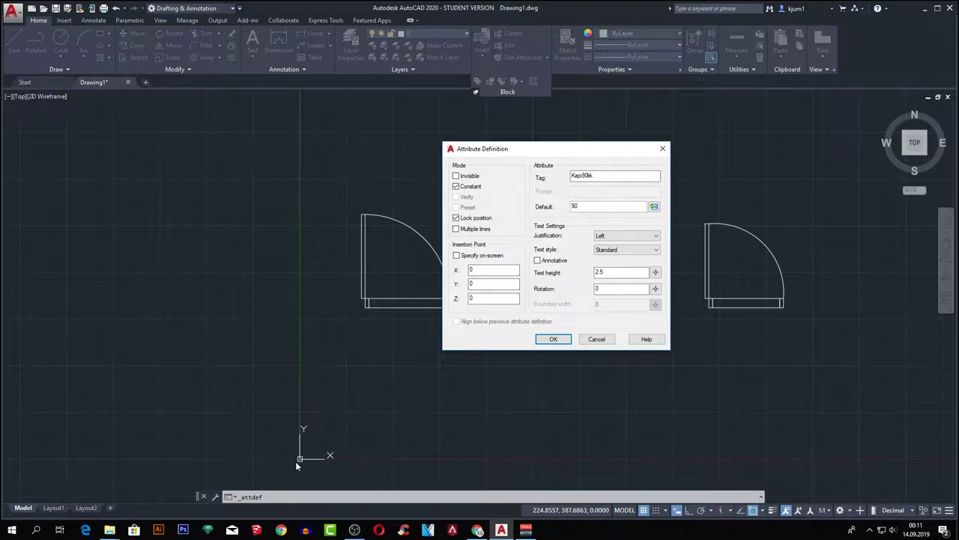
# Center the attribute text, set its height to 15 and rename the tag K1
pyautogui.click(614, 271)
pyautogui.click(618, 236)
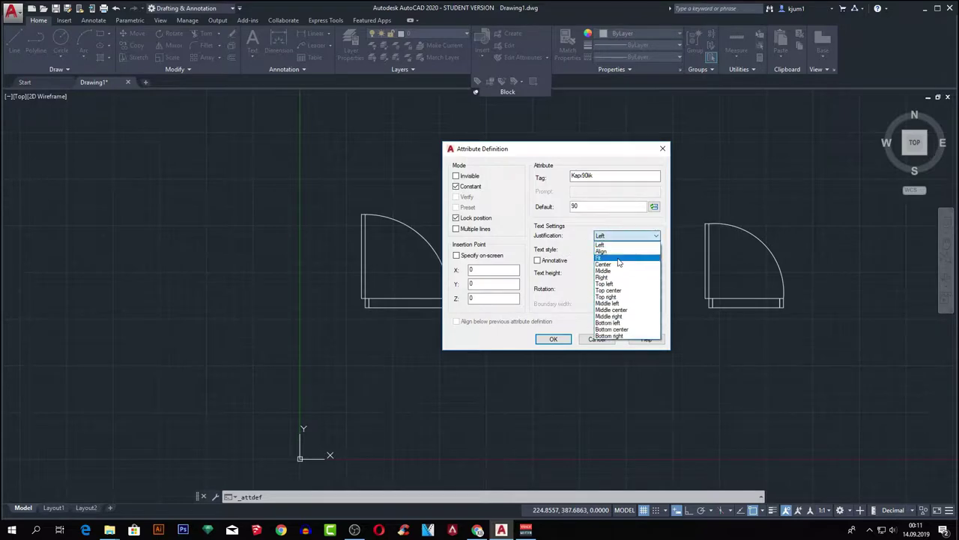
pyautogui.click(618, 265)
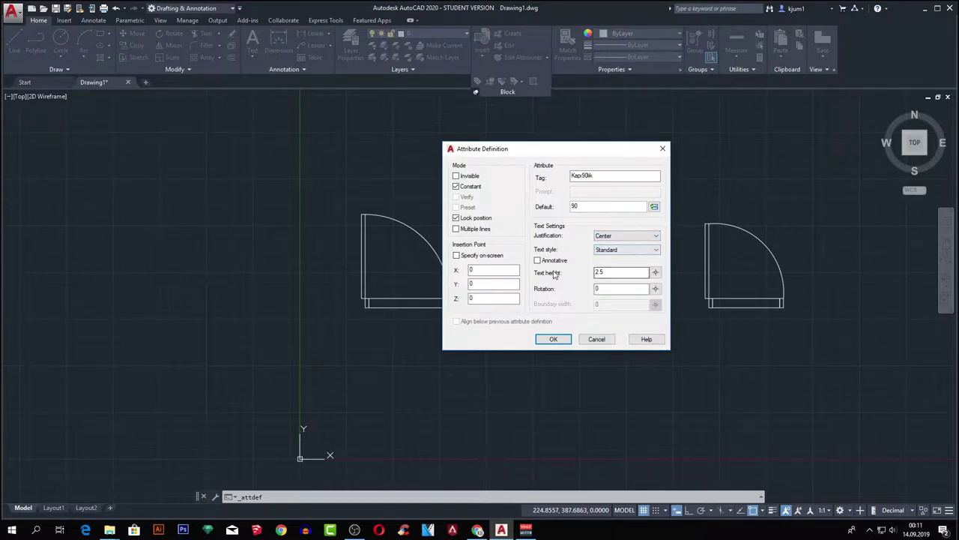
pyautogui.doubleClick(600, 272)
pyautogui.write('15')
pyautogui.doubleClick(599, 175)
pyautogui.write('K1')
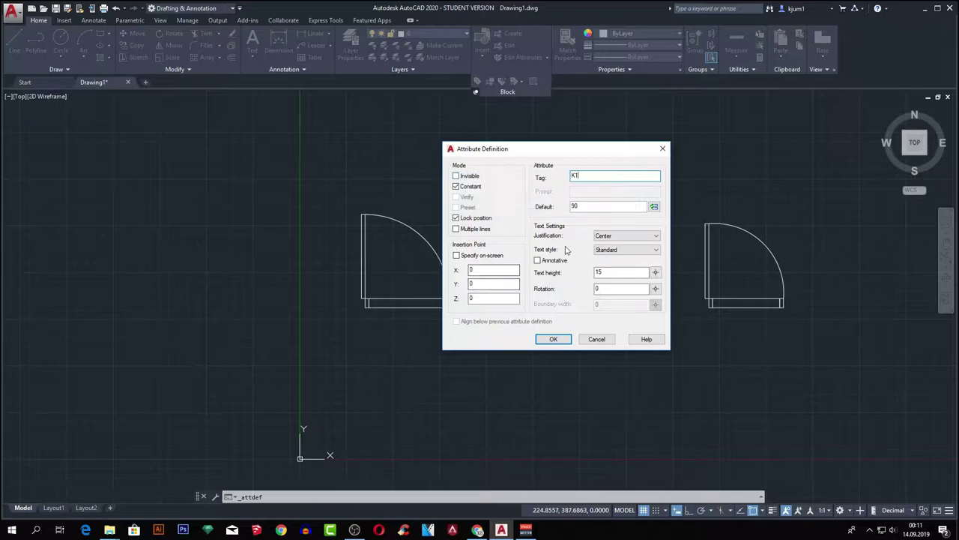
pyautogui.click(553, 340)
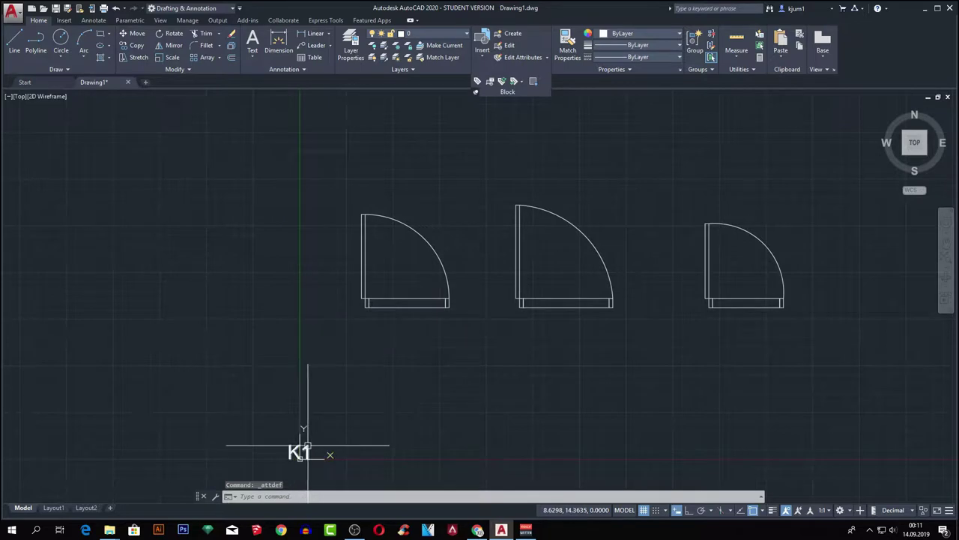
# Place the K1 attribute at the origin, then move it just below the first door
pyautogui.click(307, 446)
pyautogui.click(310, 445)
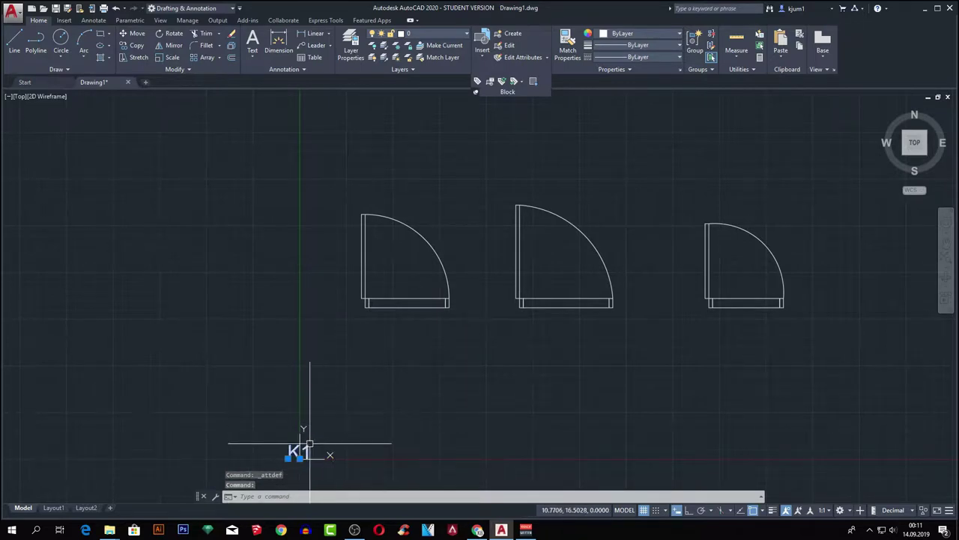
pyautogui.write('m')
pyautogui.press('Return')
pyautogui.click(292, 458)
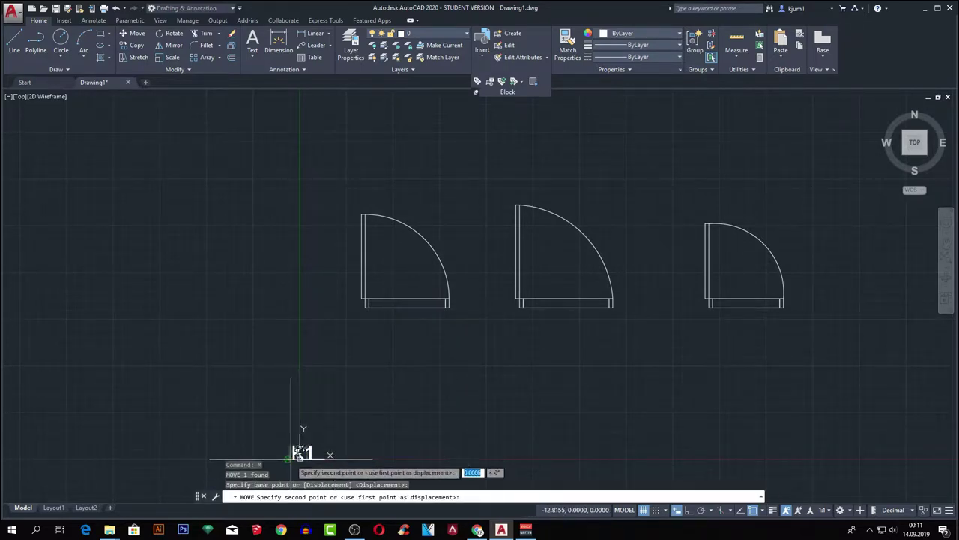
pyautogui.click(393, 325)
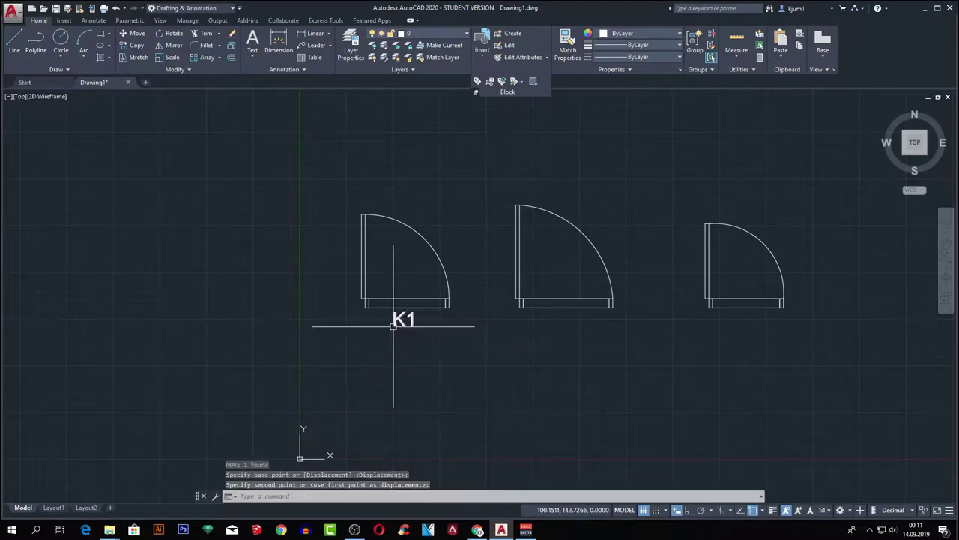
pyautogui.moveTo(539, 315); pyautogui.dragTo(443, 338, button='middle')
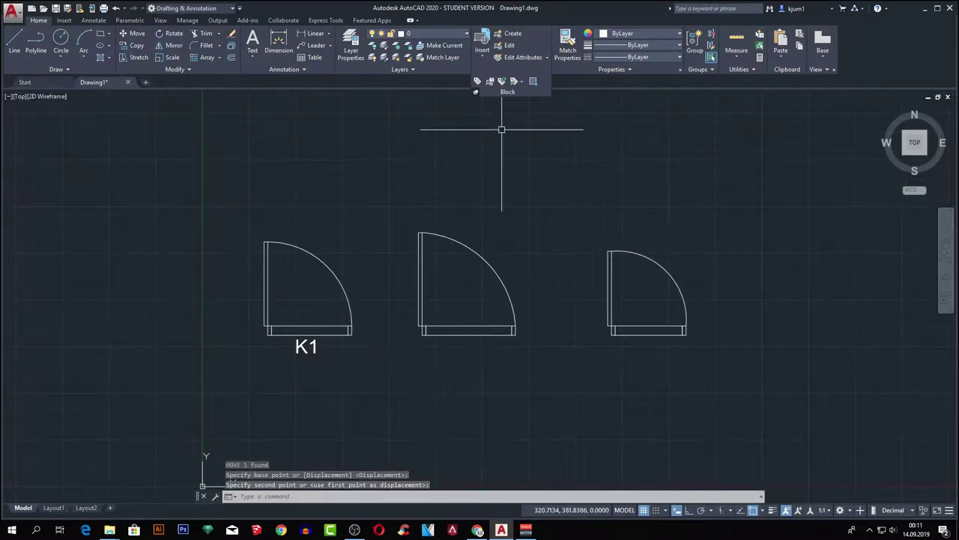
# Define attribute K3 with default value 100, centre justification and text height 15
pyautogui.click(478, 81)
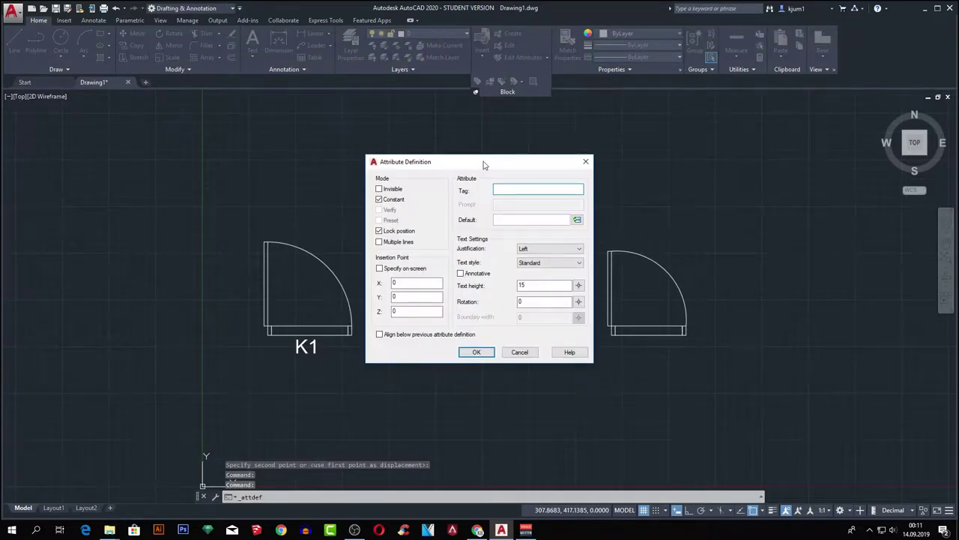
pyautogui.moveTo(484, 165); pyautogui.dragTo(611, 166)
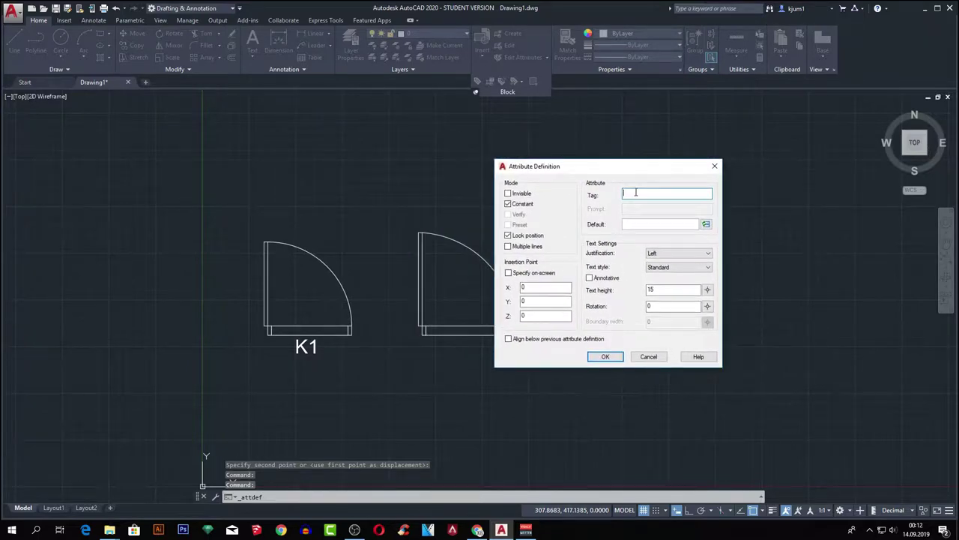
pyautogui.write('k3')
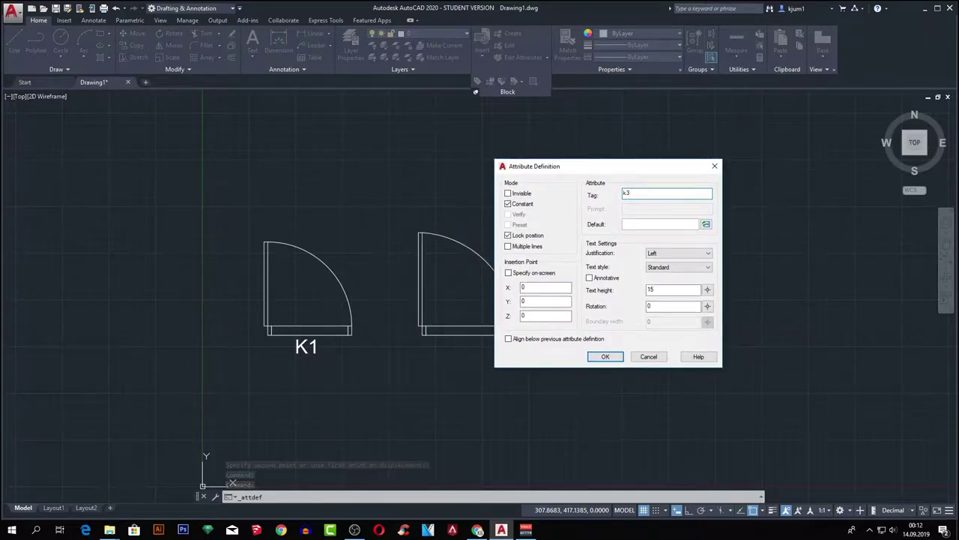
pyautogui.press('BackSpace')
pyautogui.press('BackSpace')
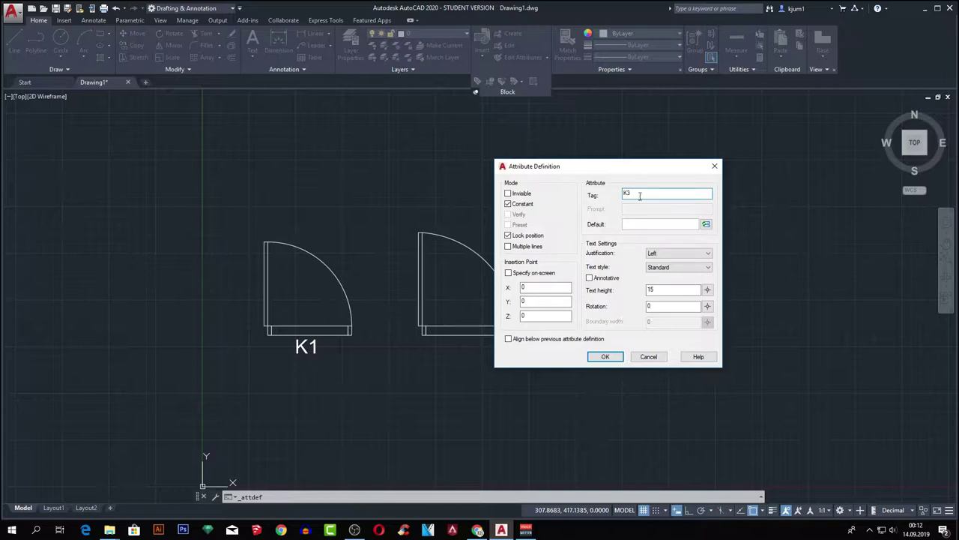
pyautogui.write('100')
pyautogui.click(652, 254)
pyautogui.click(676, 287)
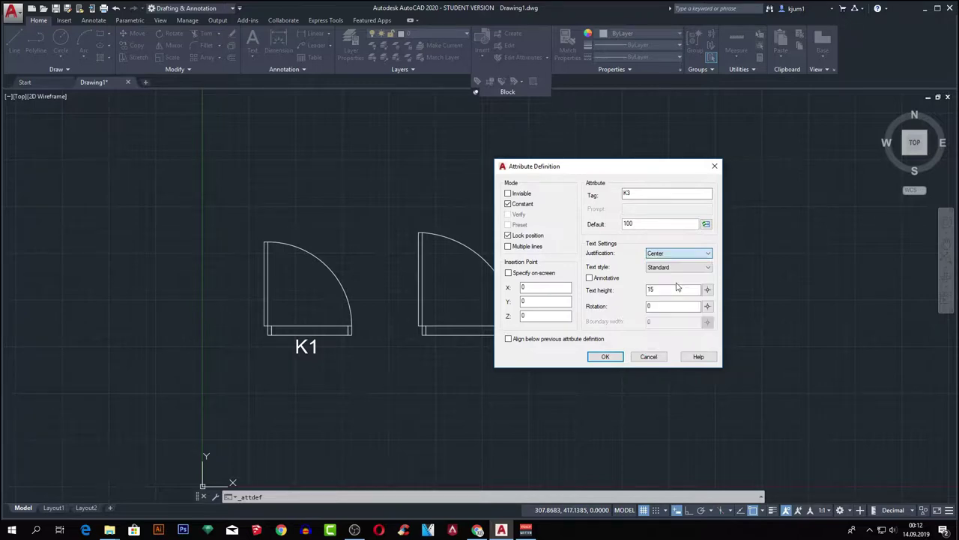
pyautogui.moveTo(677, 289); pyautogui.dragTo(613, 292)
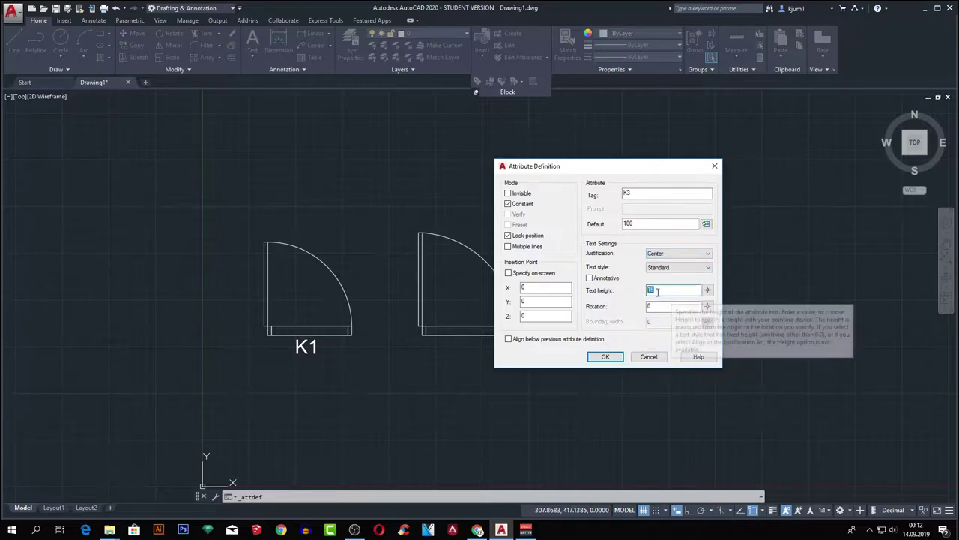
pyautogui.click(606, 356)
# Place the K3 attribute and move it just below the middle door
pyautogui.moveTo(307, 425); pyautogui.dragTo(337, 386, button='middle')
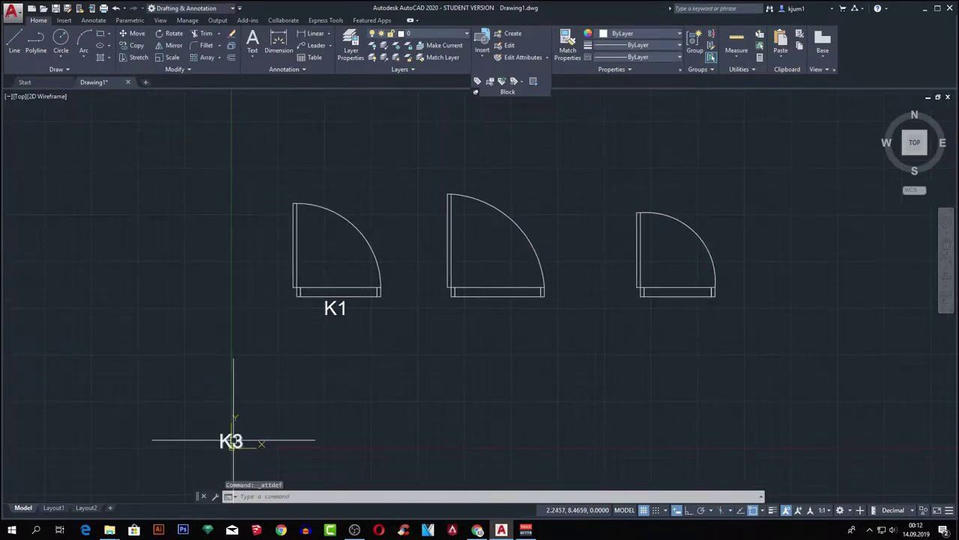
pyautogui.press('Escape')
pyautogui.click(245, 438)
pyautogui.write('m')
pyautogui.press('Return')
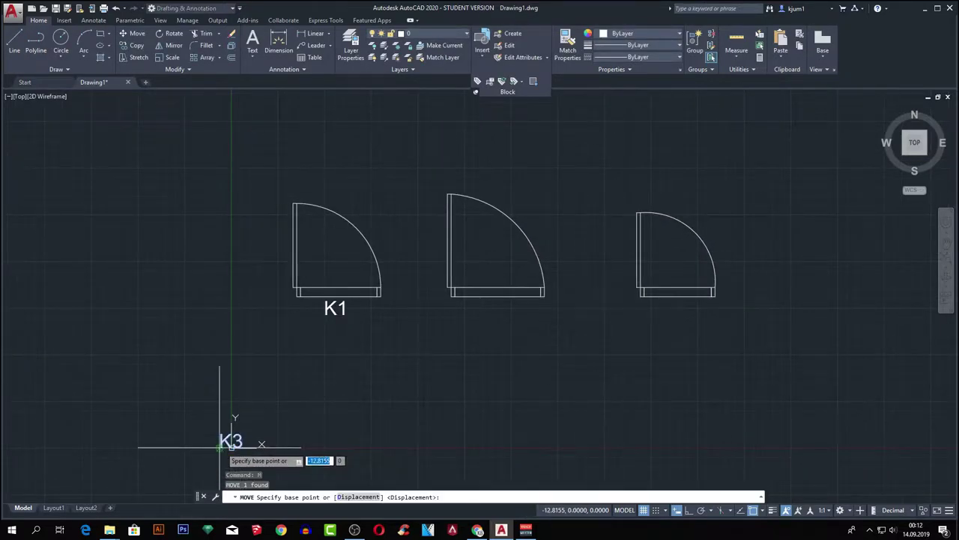
pyautogui.click(231, 445)
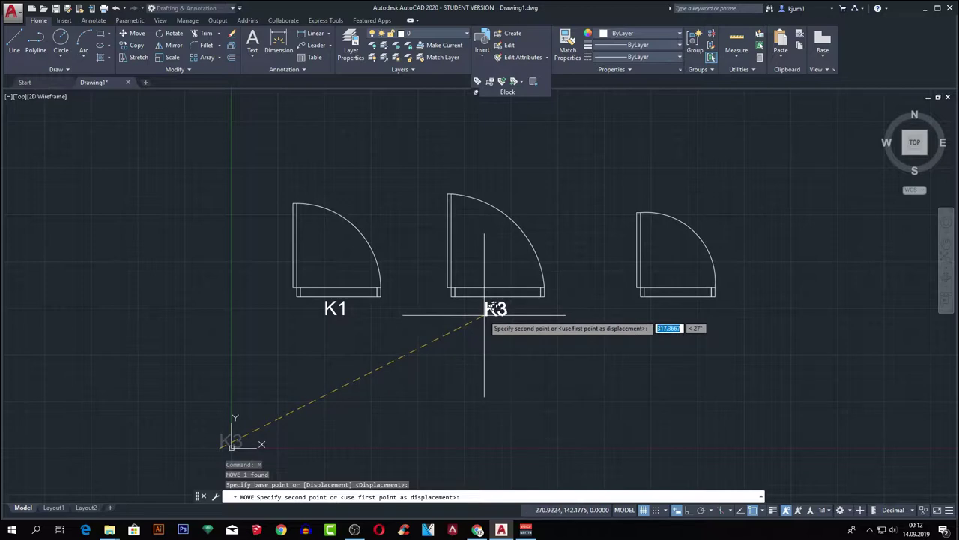
pyautogui.click(484, 314)
pyautogui.press('Escape')
pyautogui.press('Escape')
pyautogui.moveTo(591, 327); pyautogui.dragTo(513, 333, button='middle')
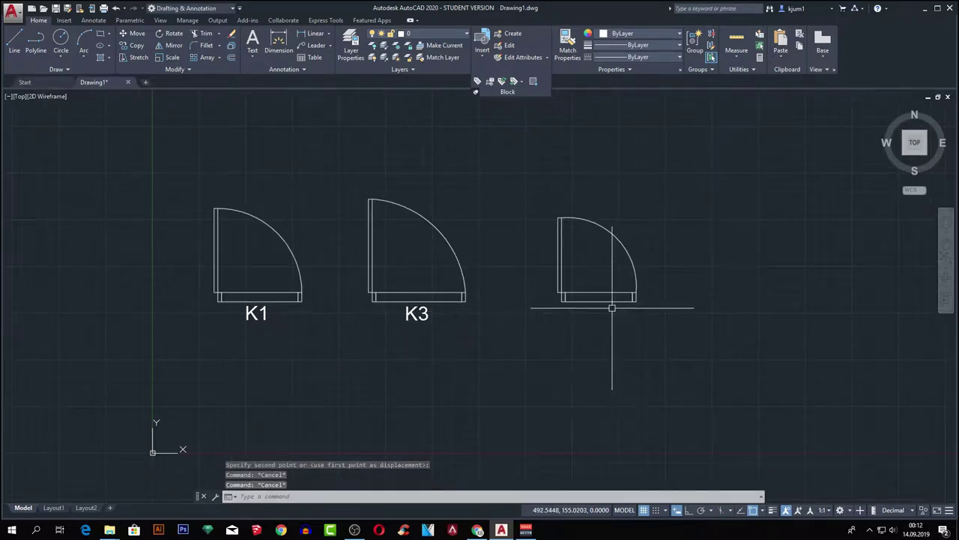
# Start copying the K3 label, then cancel the copy
pyautogui.click(420, 313)
pyautogui.write('co')
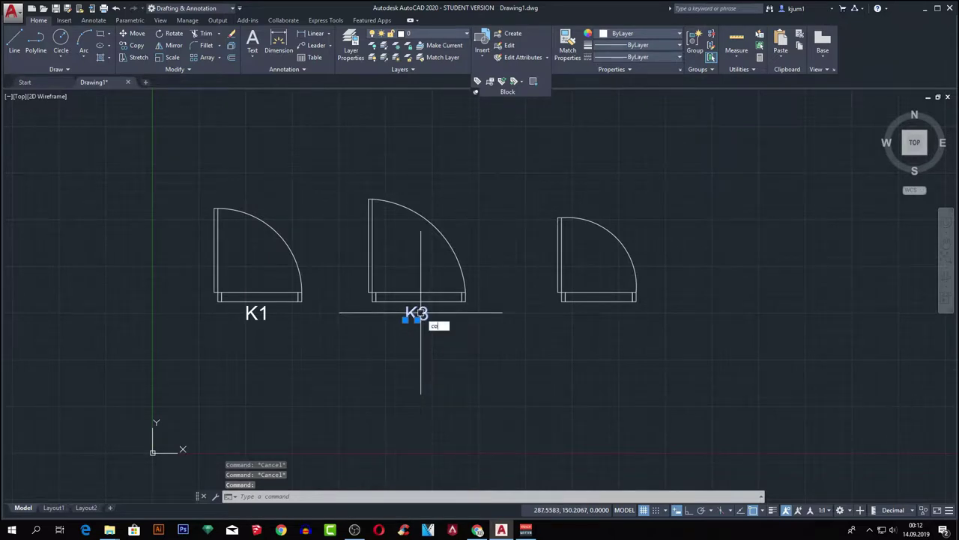
pyautogui.press('Return')
pyautogui.click(419, 314)
pyautogui.press('Escape')
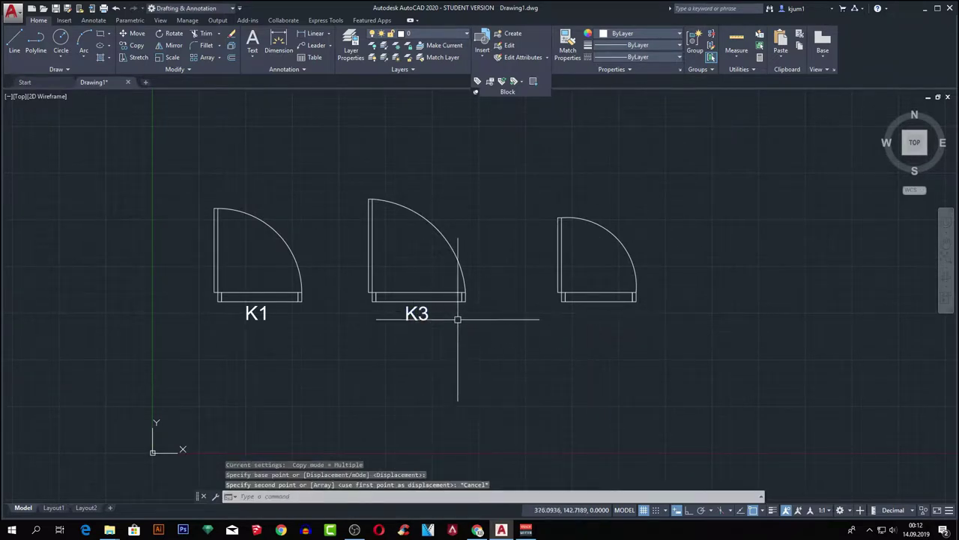
pyautogui.moveTo(505, 317); pyautogui.dragTo(480, 317, button='middle')
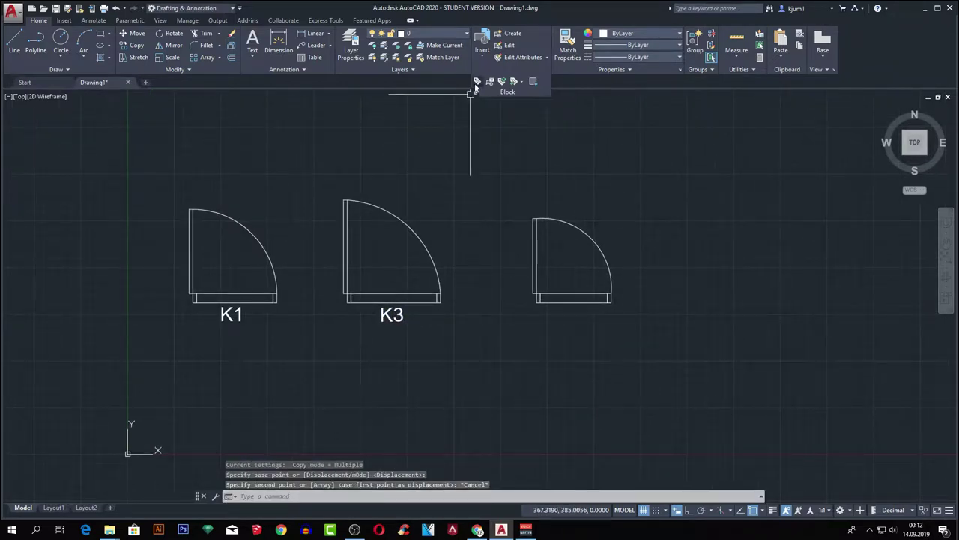
# Define attribute K2 with default value 80, centre justification and text height 15
pyautogui.click(476, 82)
pyautogui.write('k2')
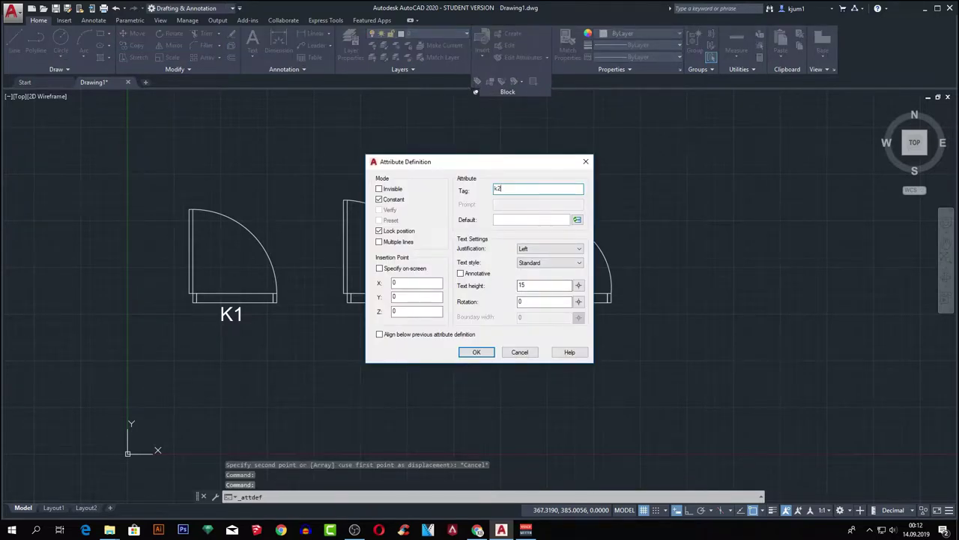
pyautogui.press('BackSpace')
pyautogui.press('BackSpace')
pyautogui.write('K2')
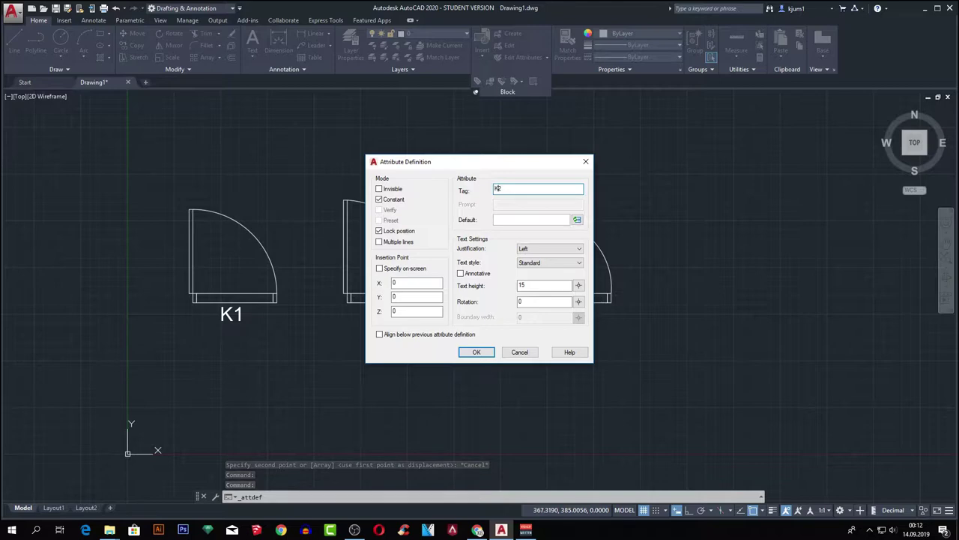
pyautogui.click(528, 217)
pyautogui.write('80')
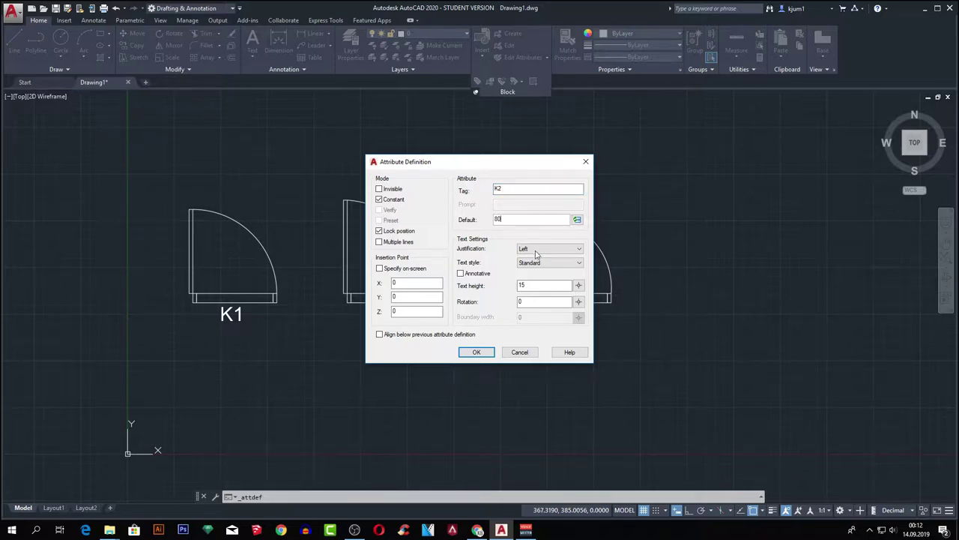
pyautogui.click(535, 252)
pyautogui.click(538, 260)
pyautogui.click(536, 283)
pyautogui.doubleClick(536, 283)
# Place the K2 attribute and move it below the third door
pyautogui.click(478, 352)
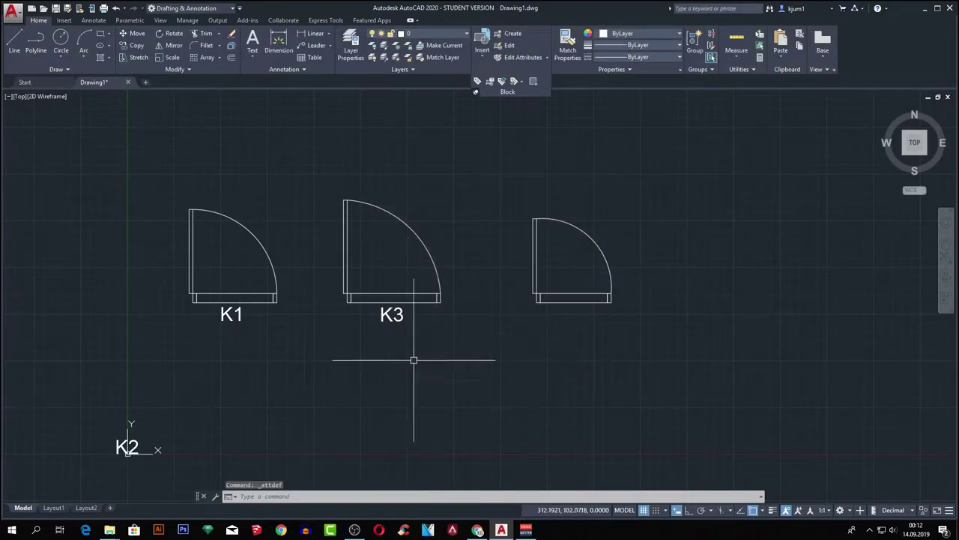
pyautogui.write('m')
pyautogui.press('Return')
pyautogui.click(128, 450)
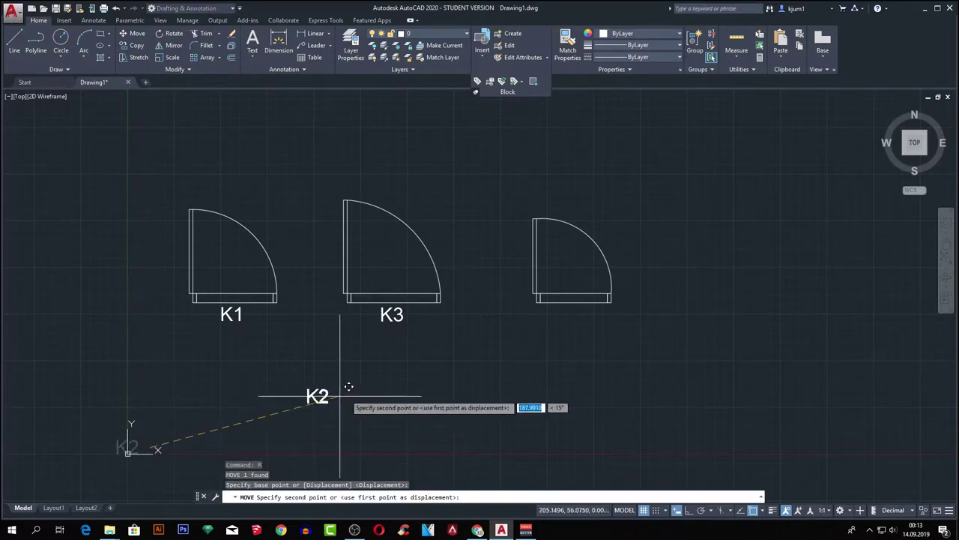
pyautogui.click(596, 312)
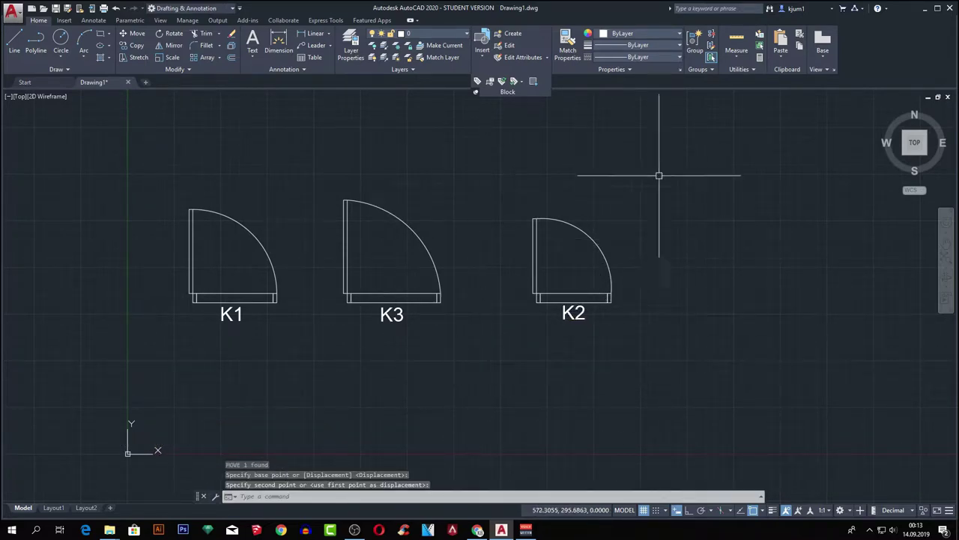
pyautogui.moveTo(522, 265); pyautogui.dragTo(590, 271, button='middle')
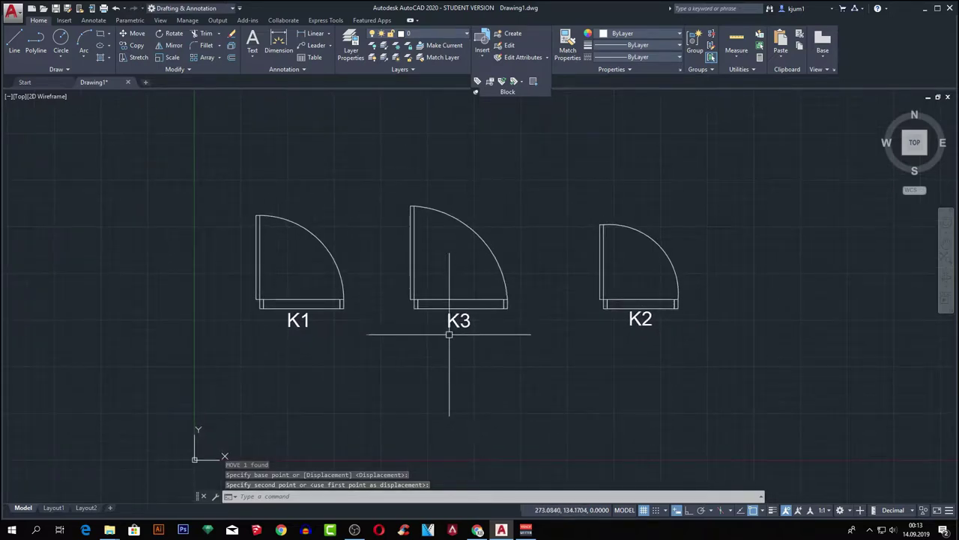
# Reposition the K3 label below the middle door
pyautogui.click(450, 324)
pyautogui.write('m')
pyautogui.press('Return')
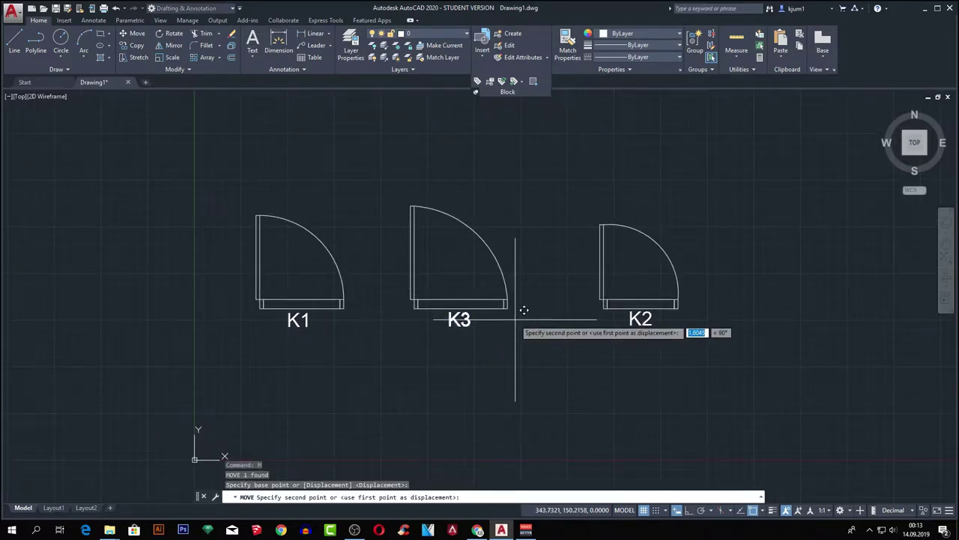
pyautogui.click(514, 318)
pyautogui.click(514, 319)
pyautogui.moveTo(411, 294); pyautogui.dragTo(490, 314, button='middle')
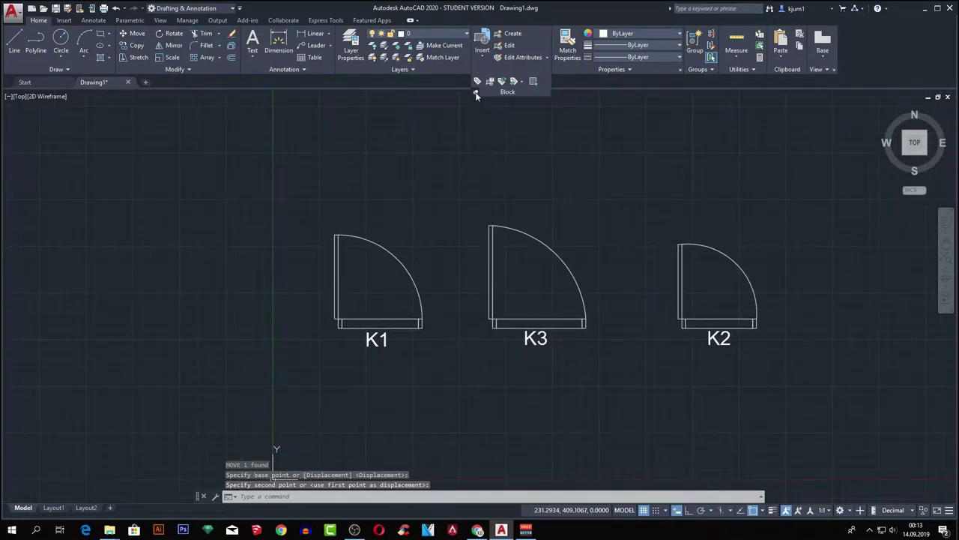
pyautogui.click(417, 145)
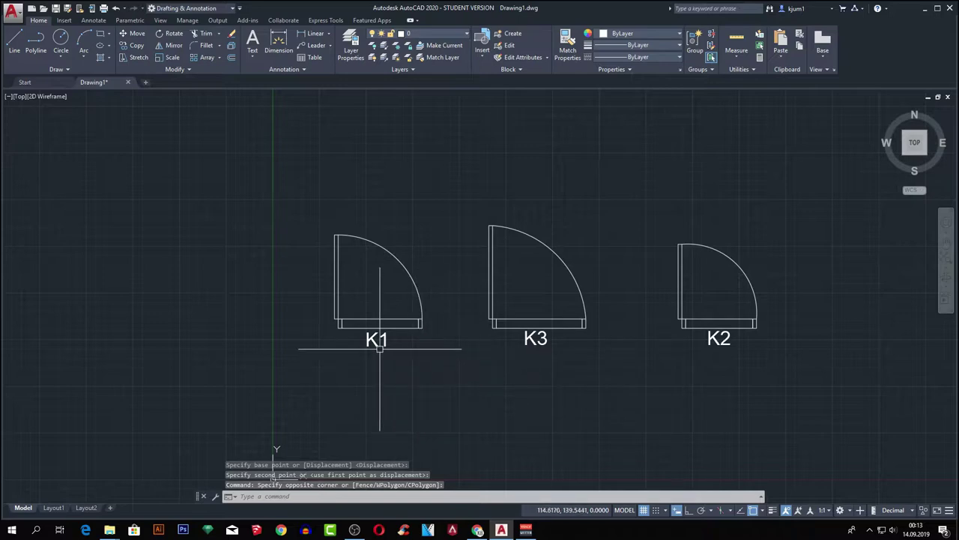
# Turn the first door and its K1 label into block Kapi90, based at the door corner
pyautogui.click(437, 366)
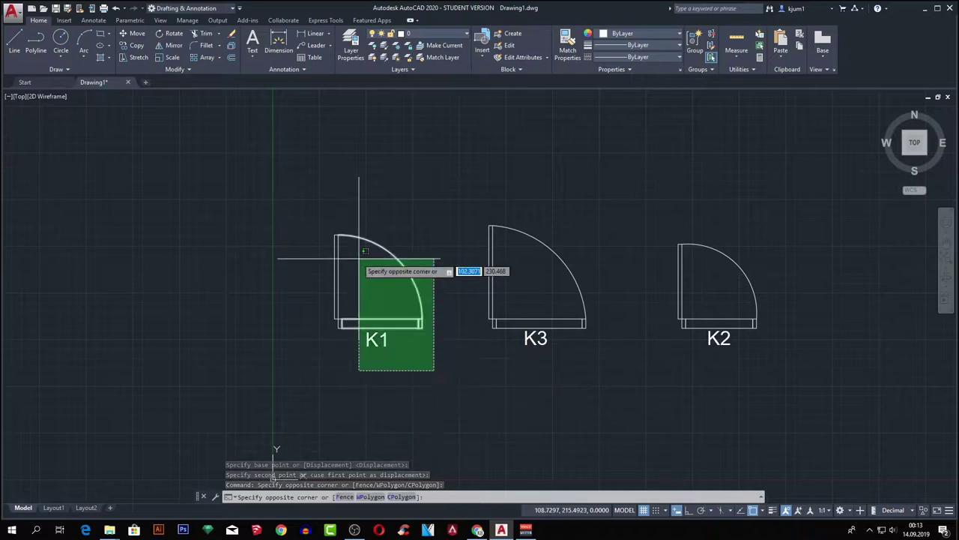
pyautogui.click(309, 211)
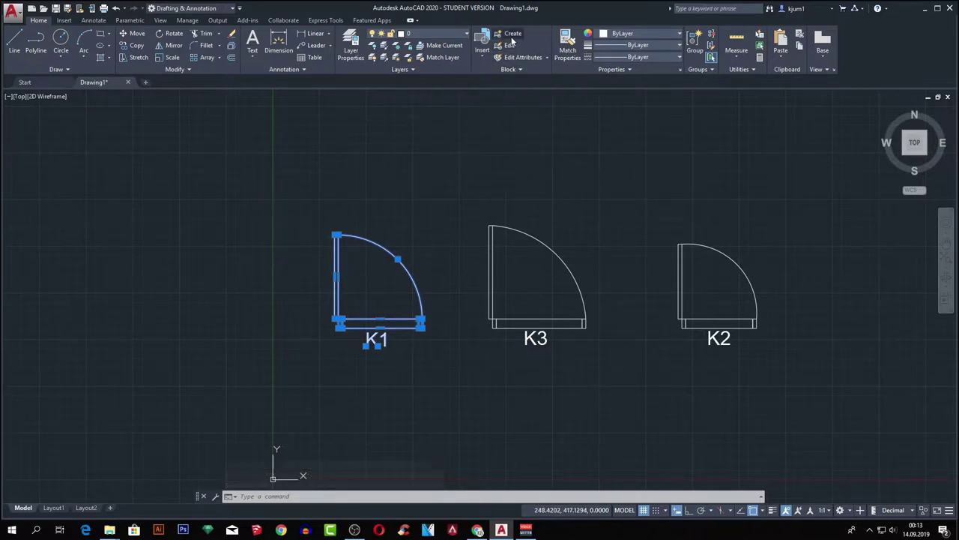
pyautogui.click(511, 33)
pyautogui.write('Kapı90')
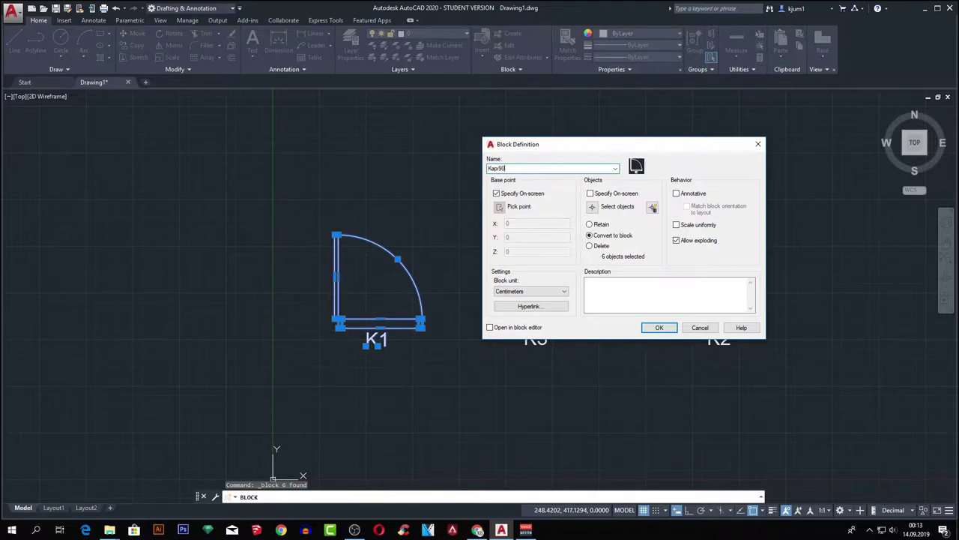
pyautogui.click(659, 327)
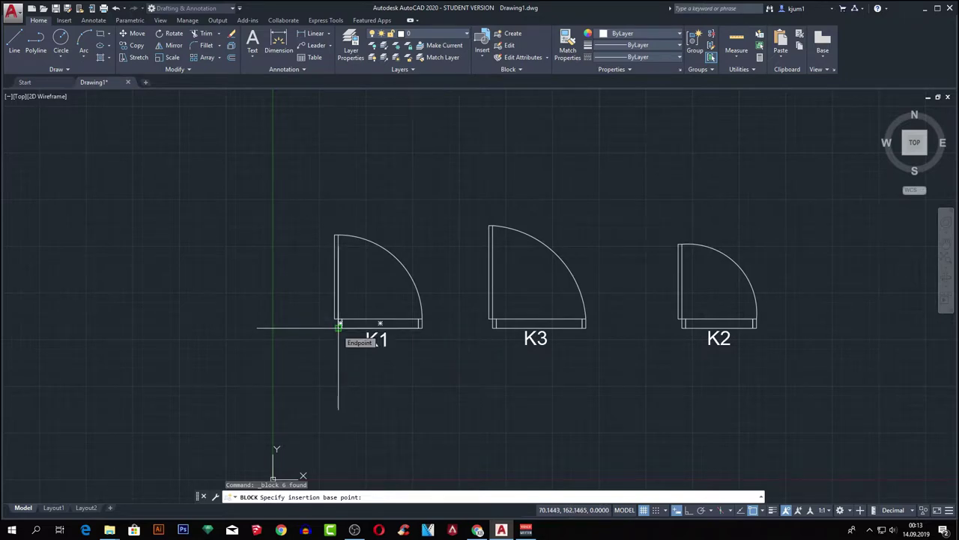
pyautogui.click(339, 326)
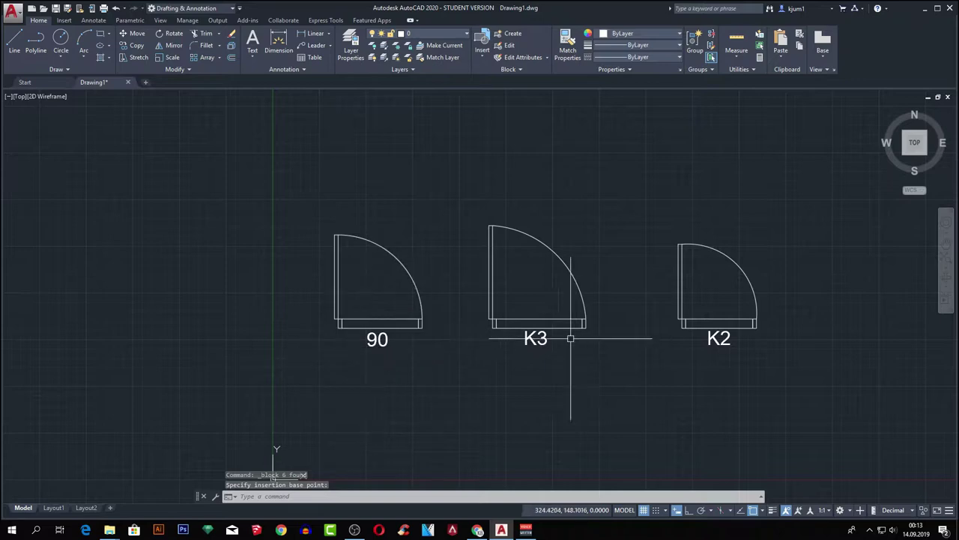
# Turn the middle door and its K3 label into a block named 100
pyautogui.click(543, 338)
pyautogui.press('Escape')
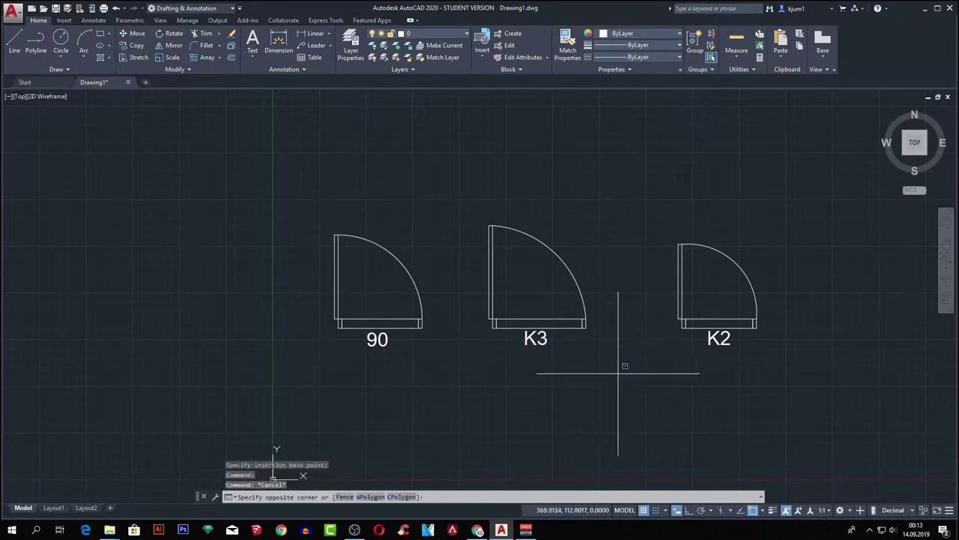
pyautogui.click(618, 373)
pyautogui.click(482, 209)
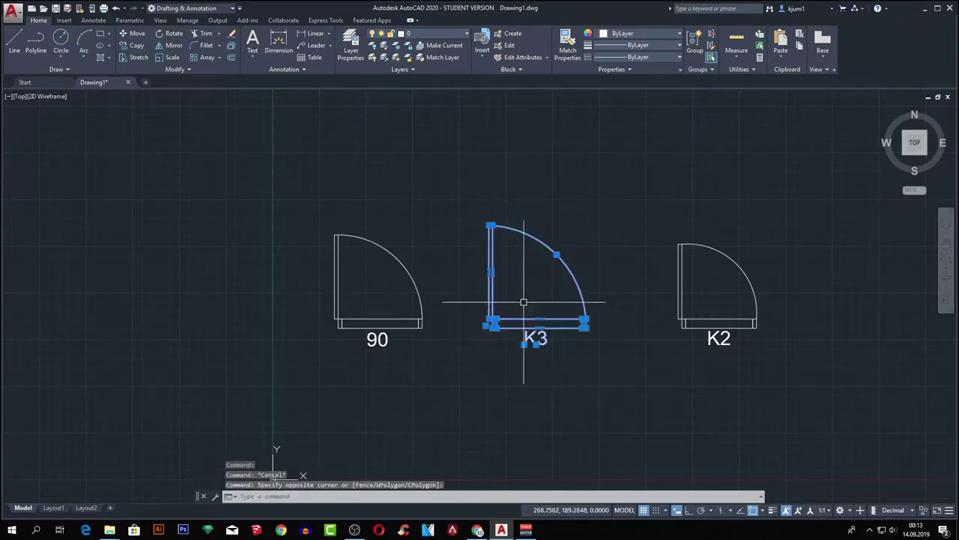
pyautogui.click(516, 36)
pyautogui.write('100')
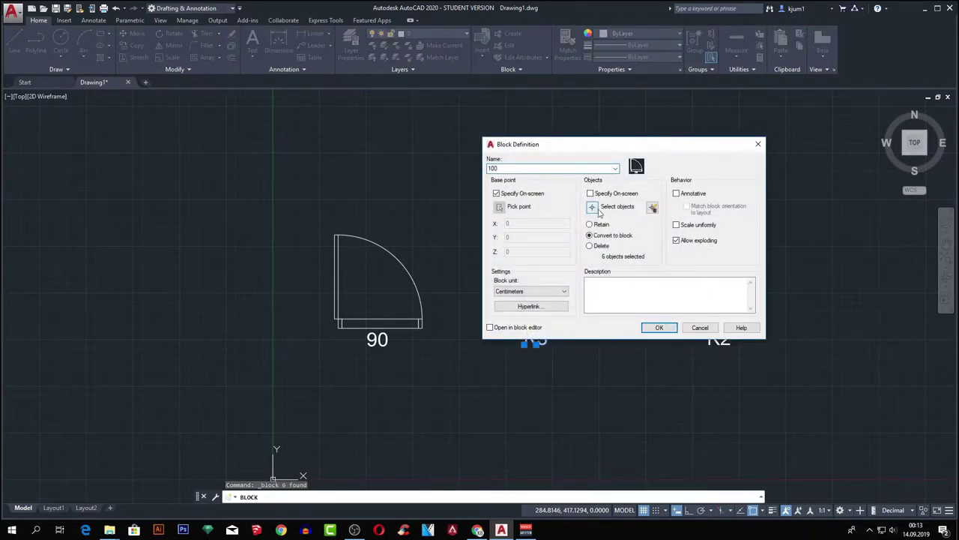
pyautogui.click(659, 329)
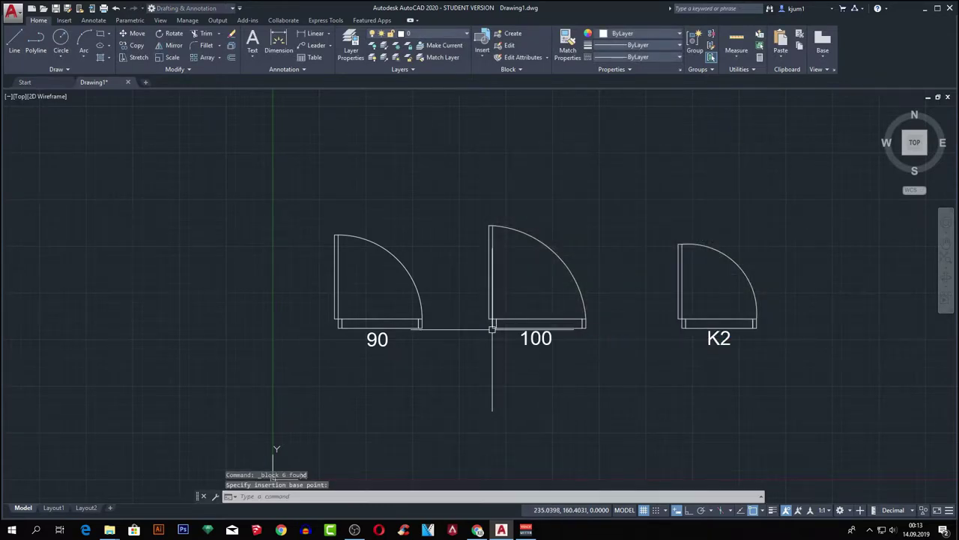
# Turn the third door and its K2 label into a block based at its corner
pyautogui.moveTo(604, 317); pyautogui.dragTo(482, 321, button='middle')
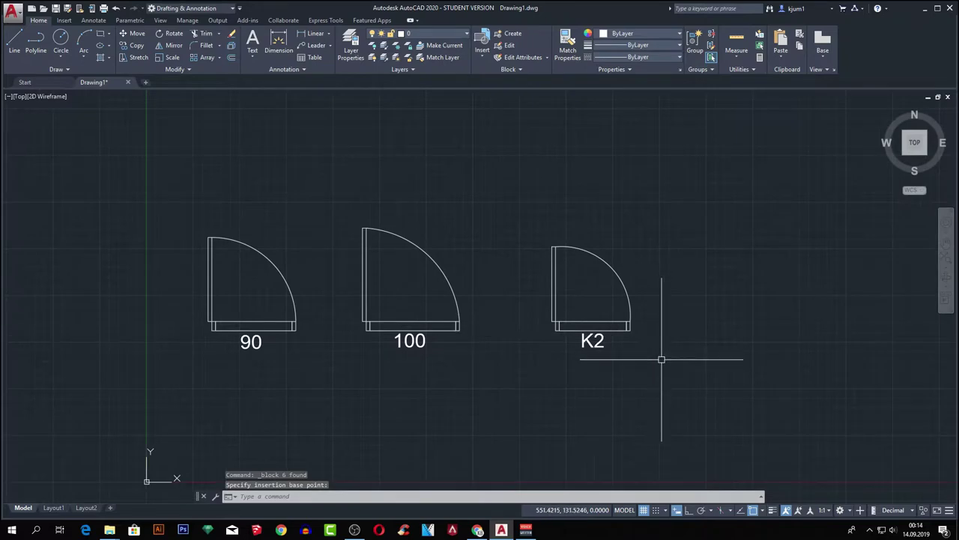
pyautogui.click(661, 359)
pyautogui.click(530, 213)
pyautogui.click(508, 34)
pyautogui.write('80kkapı')
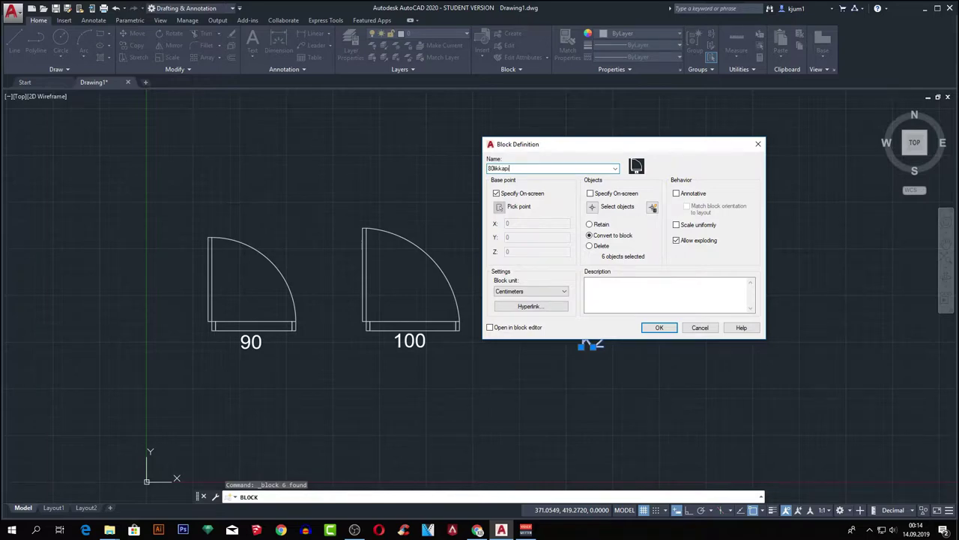
pyautogui.click(659, 328)
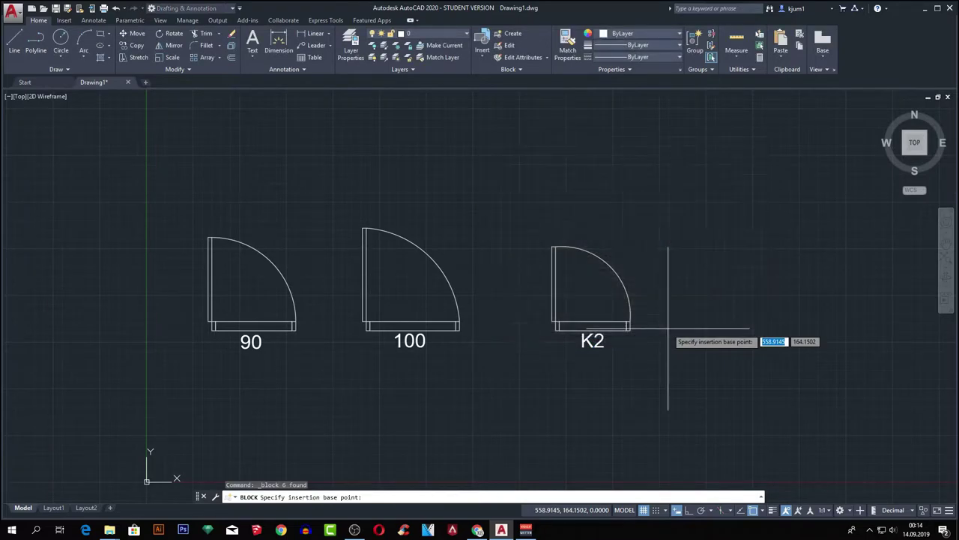
pyautogui.click(555, 329)
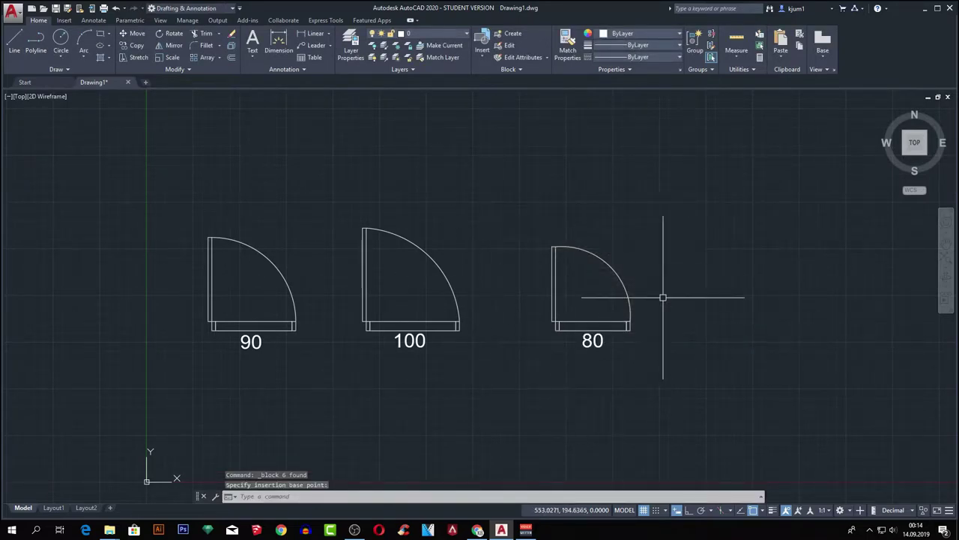
pyautogui.click(296, 325)
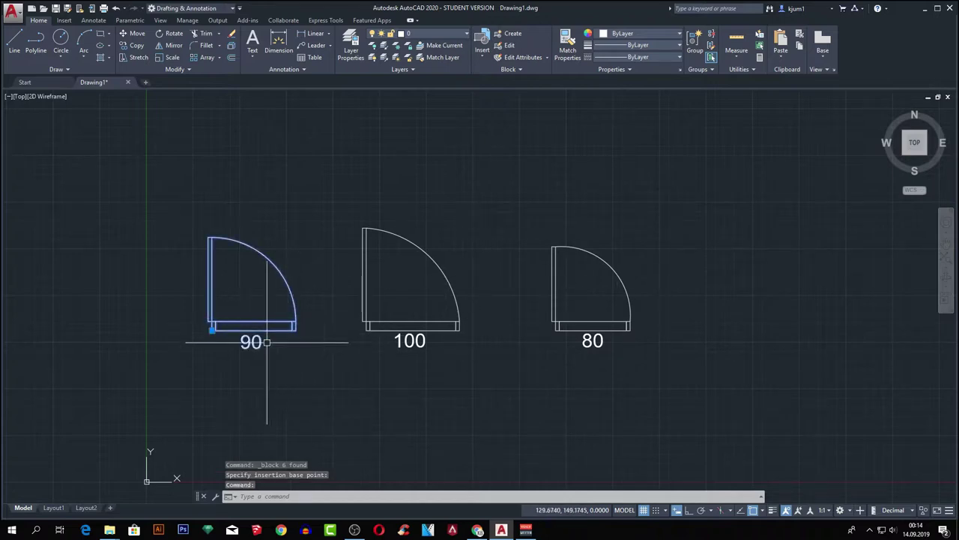
# Open Edit Block In-place for the Kapi90 door block from its right-click menu
pyautogui.moveTo(263, 345); pyautogui.dragTo(361, 341, button='middle')
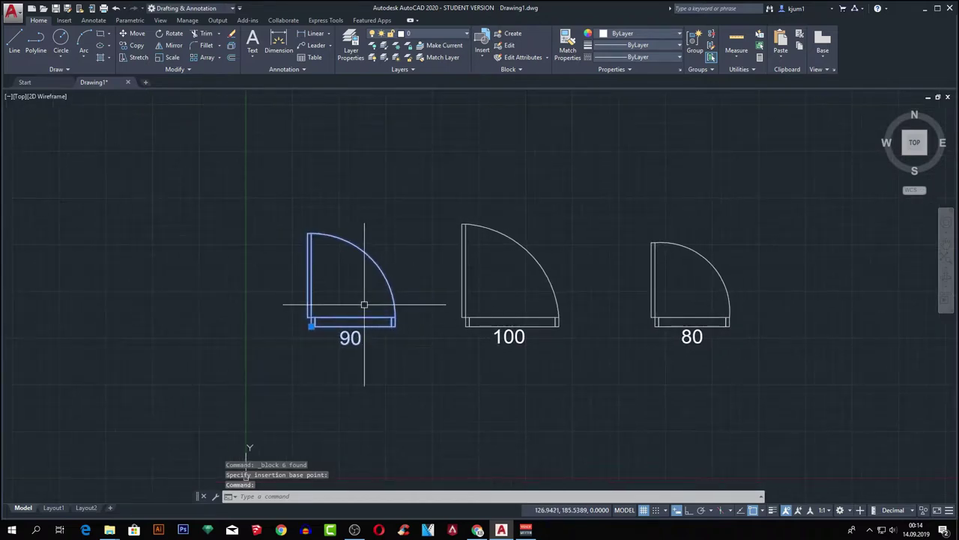
pyautogui.press('Escape')
pyautogui.click(335, 336)
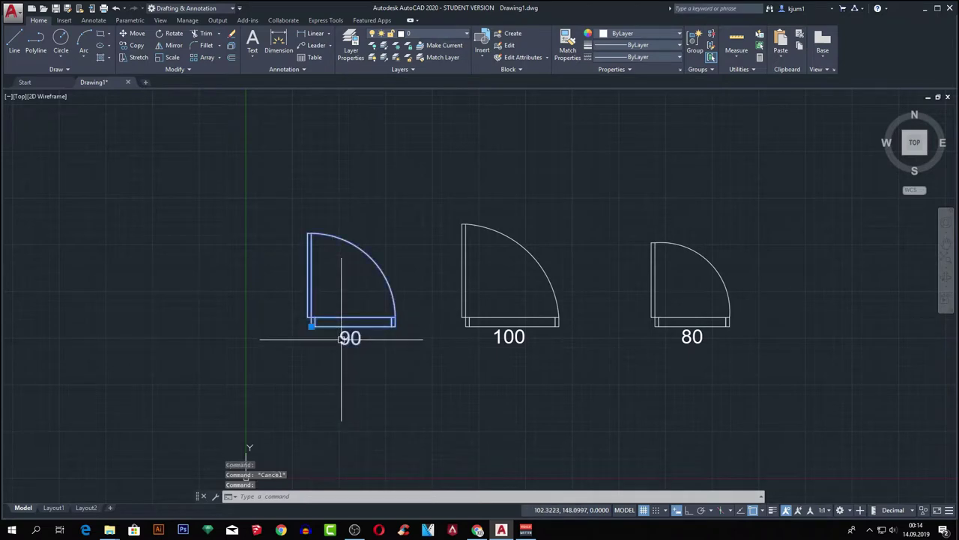
pyautogui.click(499, 338)
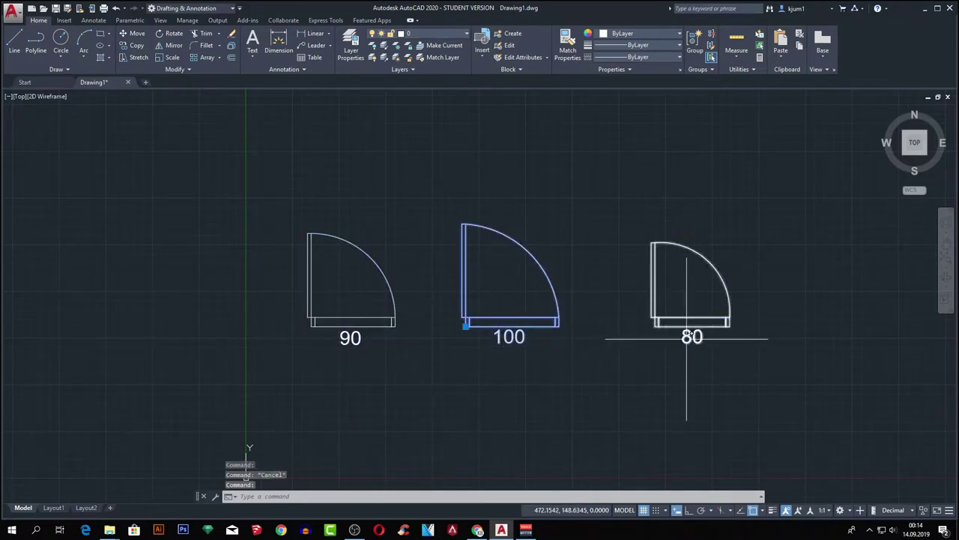
pyautogui.press('Escape')
pyautogui.moveTo(409, 327); pyautogui.dragTo(469, 328, button='middle')
pyautogui.doubleClick(408, 330)
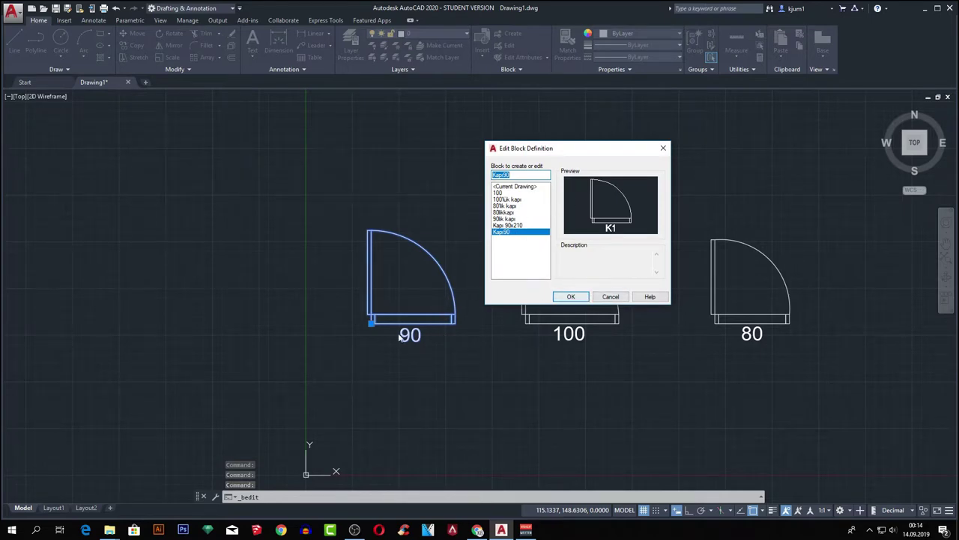
pyautogui.click(571, 297)
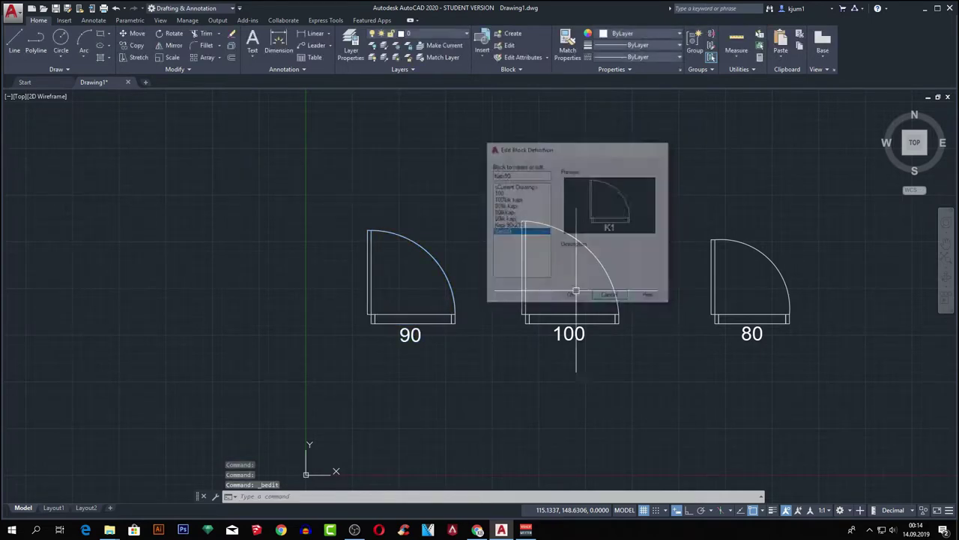
pyautogui.click(408, 325)
pyautogui.rightClick(407, 327)
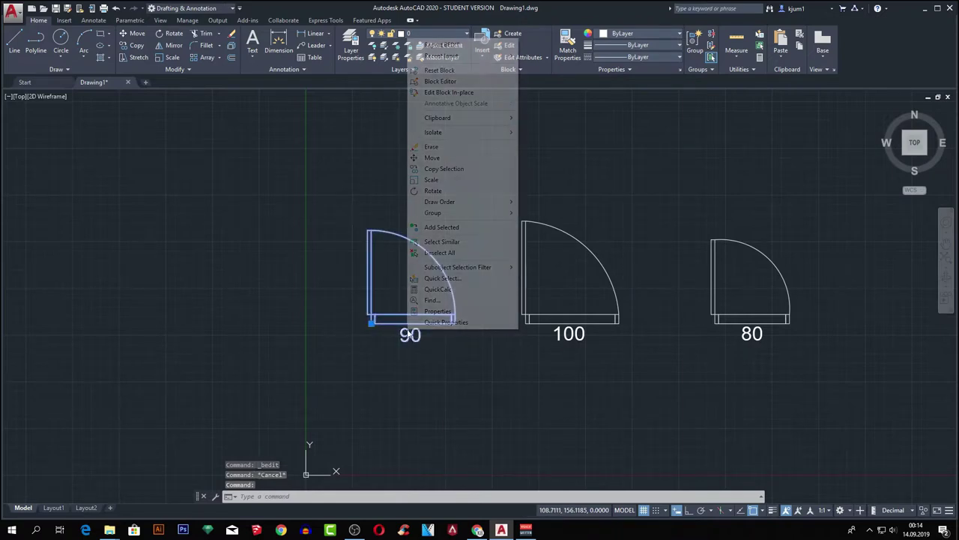
pyautogui.click(487, 93)
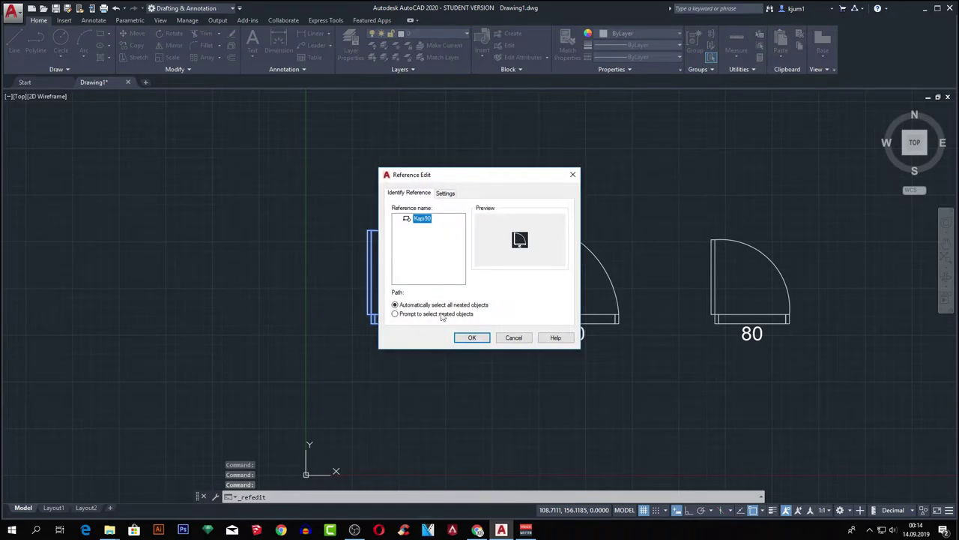
# Edit the Kapi90 block in place, giving its K1 attribute a default value of 90
pyautogui.click(469, 338)
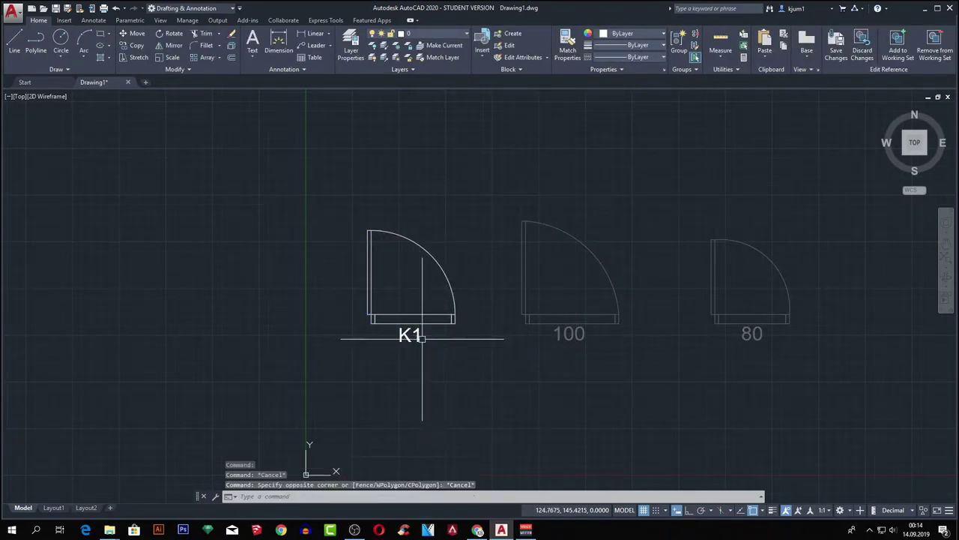
pyautogui.doubleClick(414, 336)
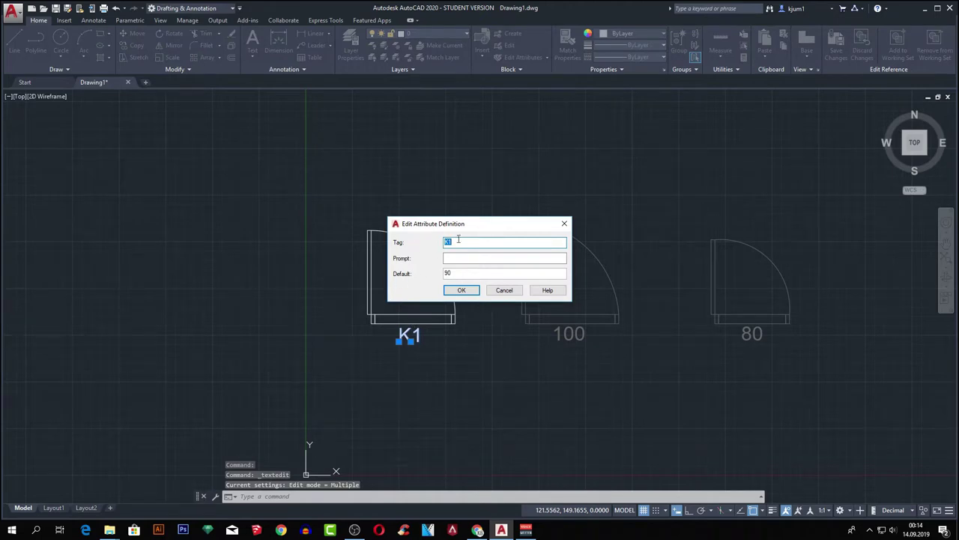
pyautogui.moveTo(465, 225); pyautogui.dragTo(473, 135)
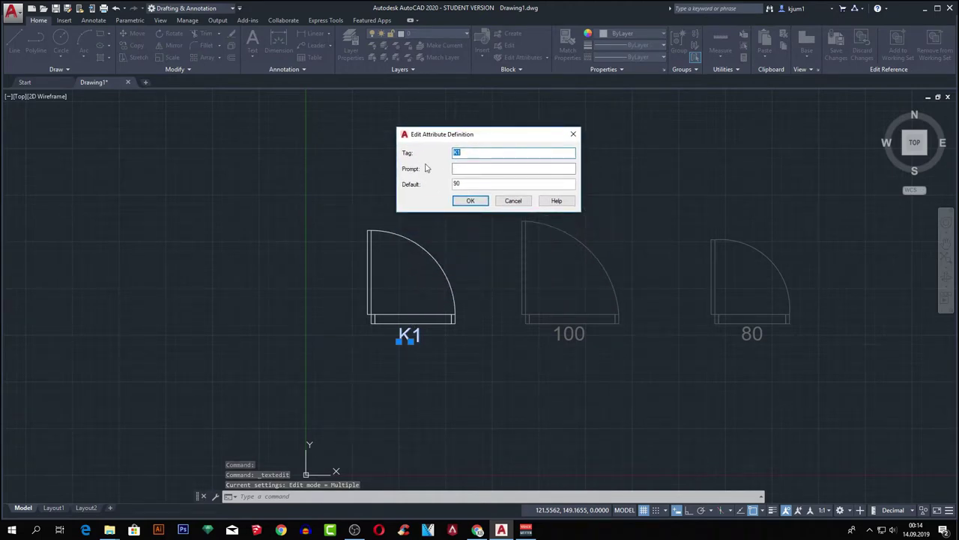
pyautogui.click(462, 153)
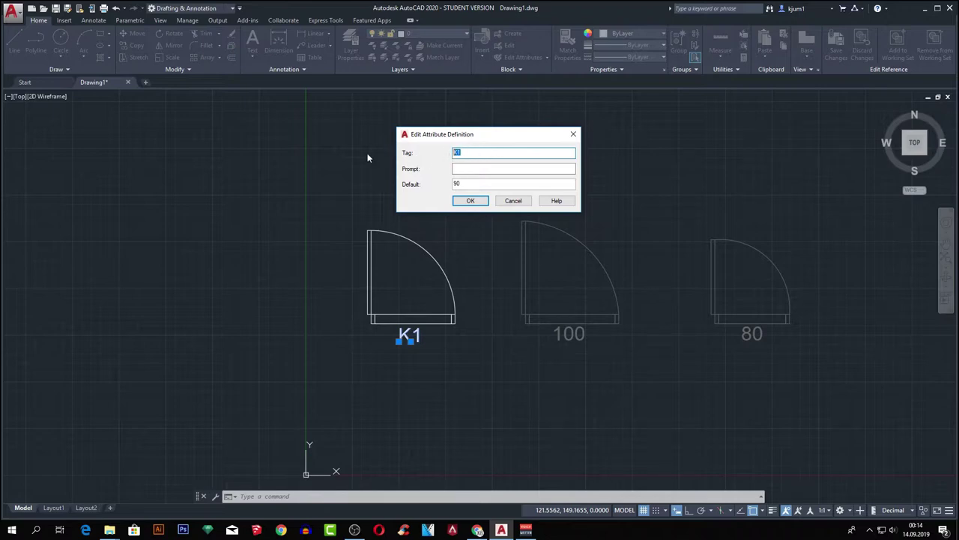
pyautogui.press('Tab')
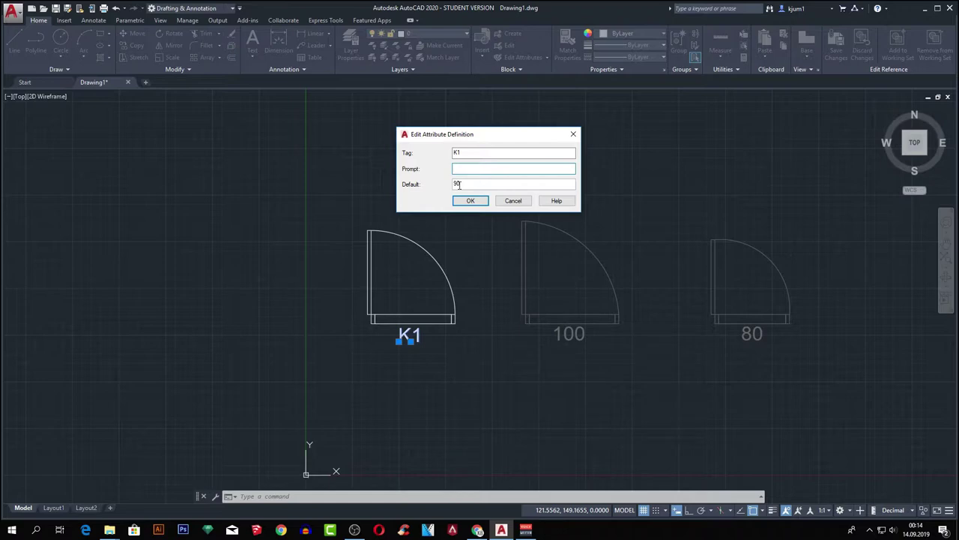
pyautogui.click(471, 201)
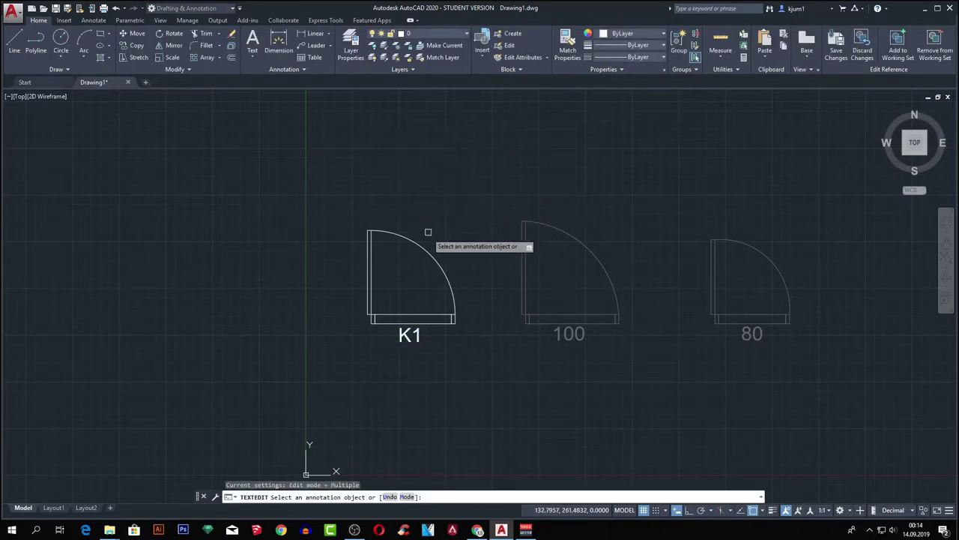
pyautogui.press('Escape')
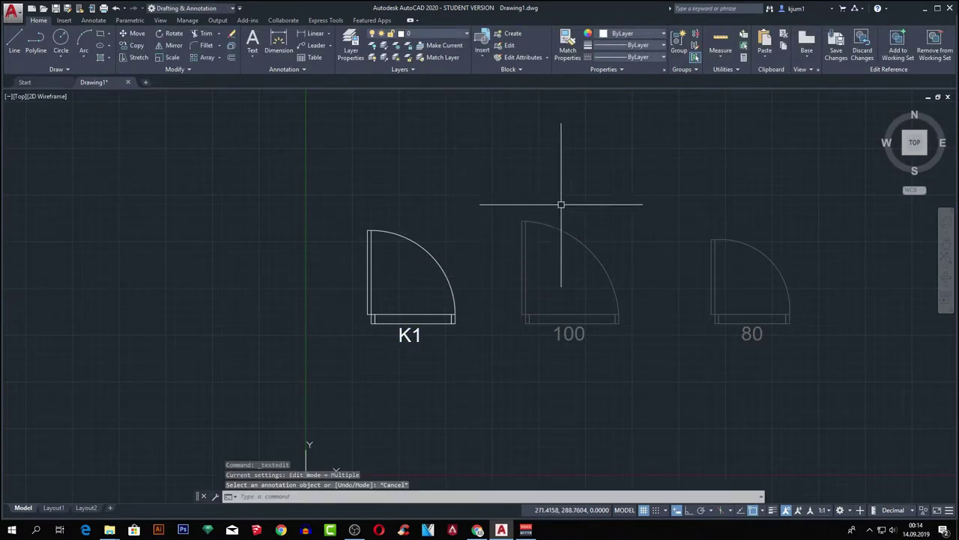
# Save the block edit and copy the 90 door upward to start a new row
pyautogui.click(869, 51)
pyautogui.click(396, 274)
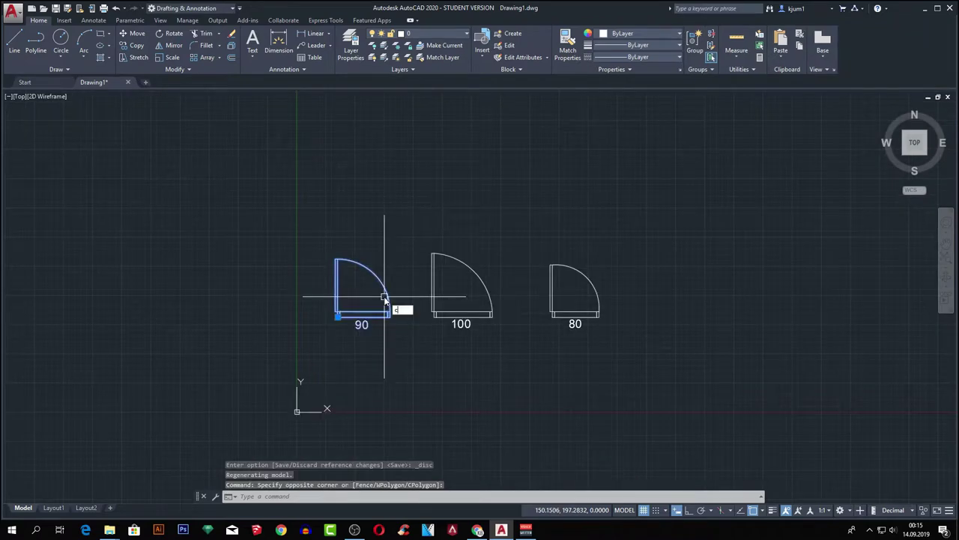
pyautogui.click(364, 300)
pyautogui.scroll(-2, 375, 300)
pyautogui.click(450, 218)
pyautogui.press('Escape')
# Copy the 100 door beside the upper 90 door with CO
pyautogui.click(443, 348)
pyautogui.press('c')
pyautogui.press('o')
pyautogui.press('Return')
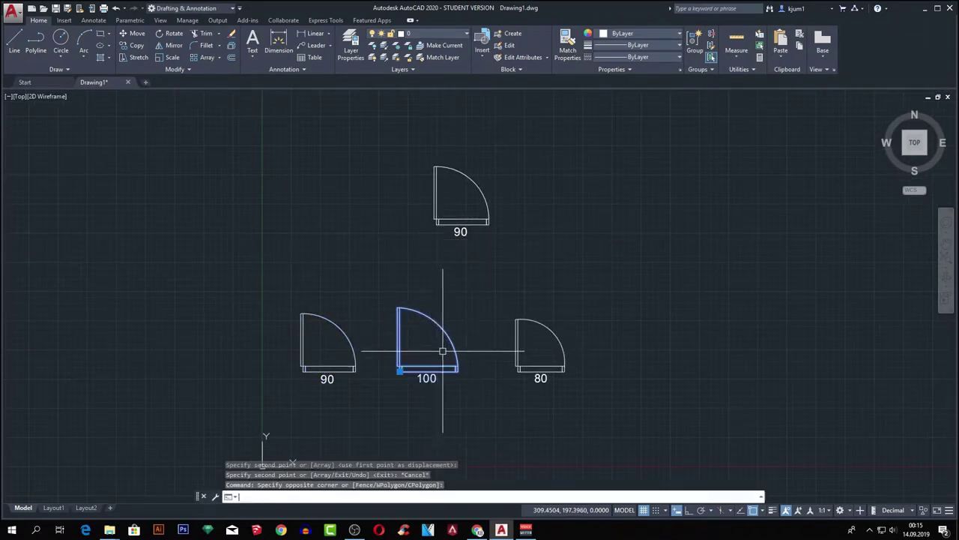
pyautogui.click(442, 347)
pyautogui.click(411, 182)
pyautogui.press('Escape')
# Copy the 80 door into the upper row, completing a 90-100-80 trio
pyautogui.click(566, 358)
pyautogui.write('co')
pyautogui.press('Return')
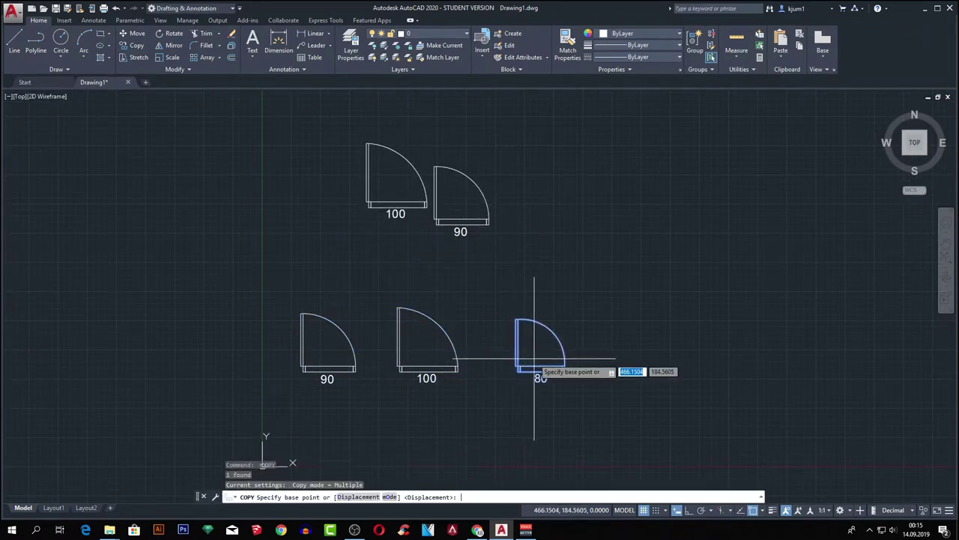
pyautogui.click(532, 368)
pyautogui.click(552, 181)
pyautogui.scroll(-2, 552, 181)
pyautogui.press('Escape')
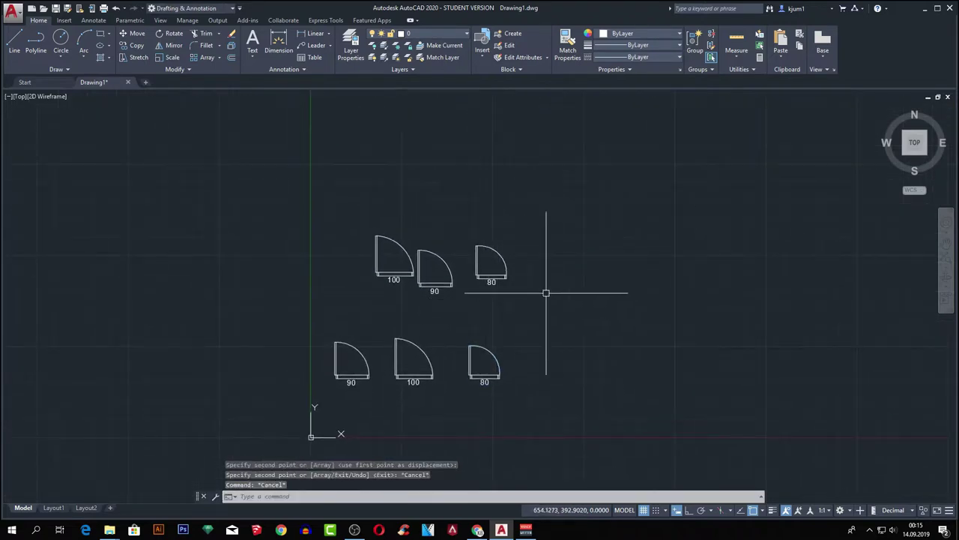
# Crossing-select the door trio and copy it to five spots around the drawing
pyautogui.click(546, 305)
pyautogui.click(412, 273)
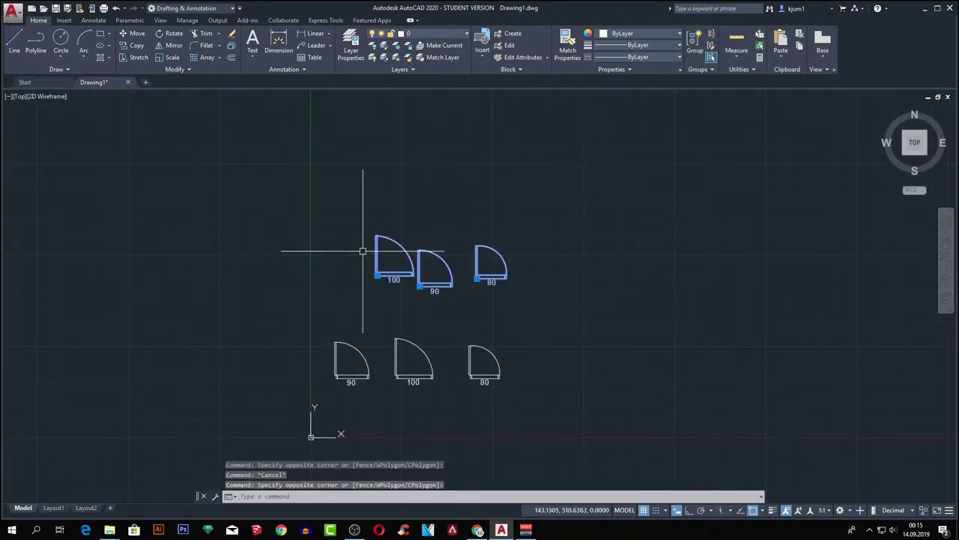
pyautogui.write('co')
pyautogui.press('Return')
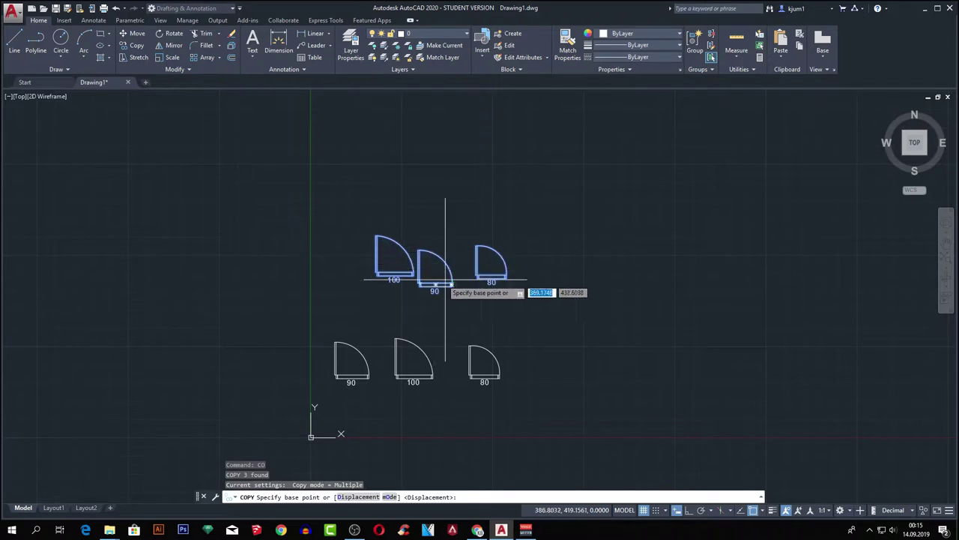
pyautogui.click(449, 284)
pyautogui.click(599, 337)
pyautogui.click(540, 199)
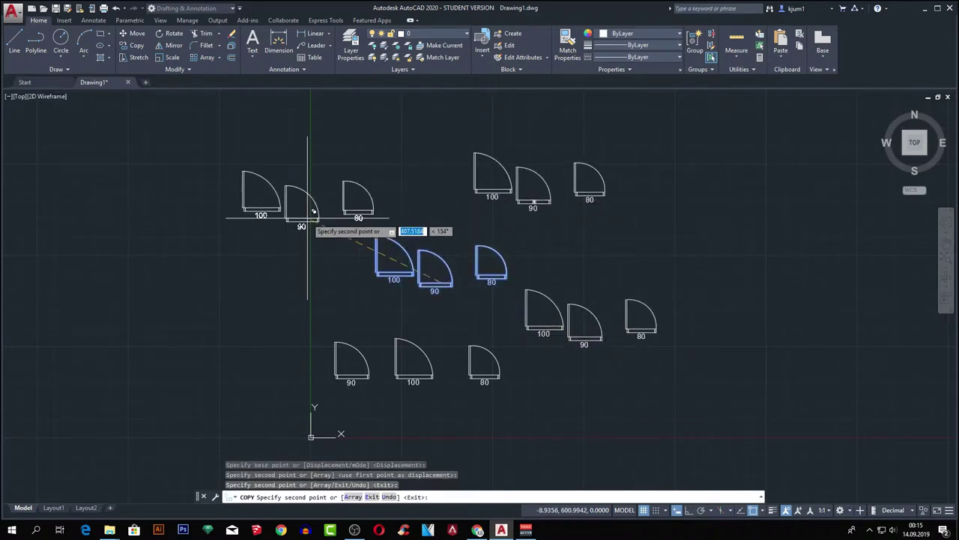
pyautogui.click(308, 217)
pyautogui.click(258, 314)
pyautogui.click(227, 396)
# Place three more copies of the door trio lower in the drawing
pyautogui.moveTo(631, 308); pyautogui.dragTo(589, 272, button='middle')
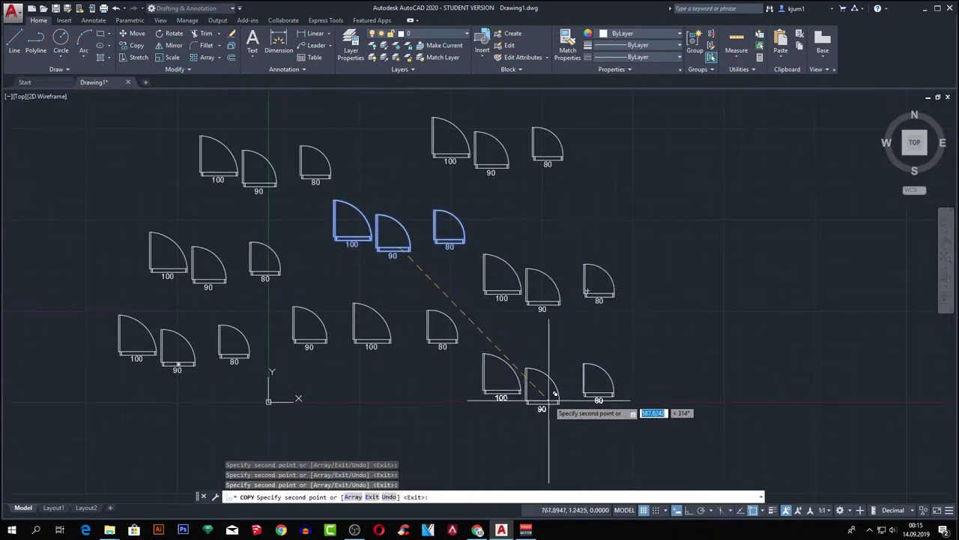
pyautogui.click(565, 404)
pyautogui.click(361, 431)
pyautogui.click(243, 431)
pyautogui.press('Escape')
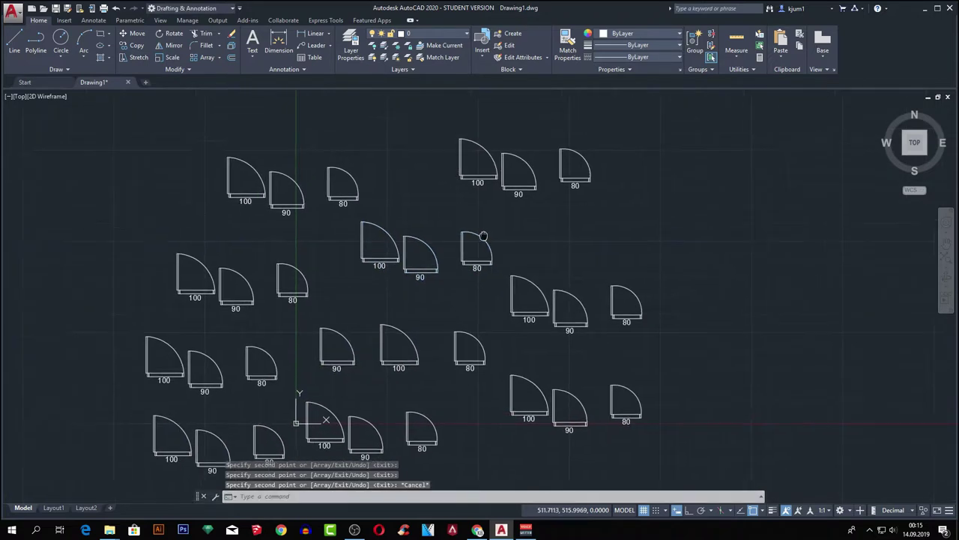
# Zoom extents to frame all ten door groups
pyautogui.moveTo(447, 209); pyautogui.dragTo(475, 235, button='middle')
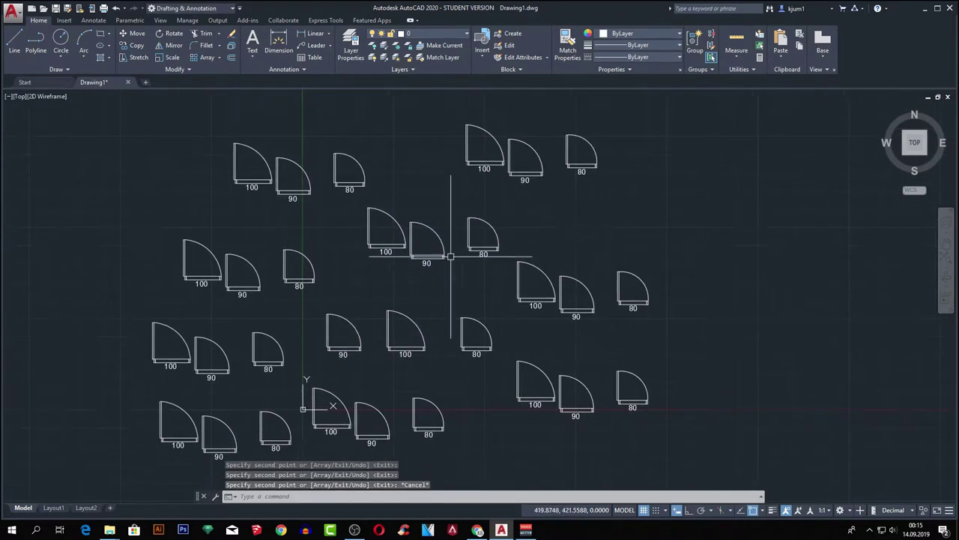
pyautogui.moveTo(374, 231); pyautogui.dragTo(355, 219, button='middle')
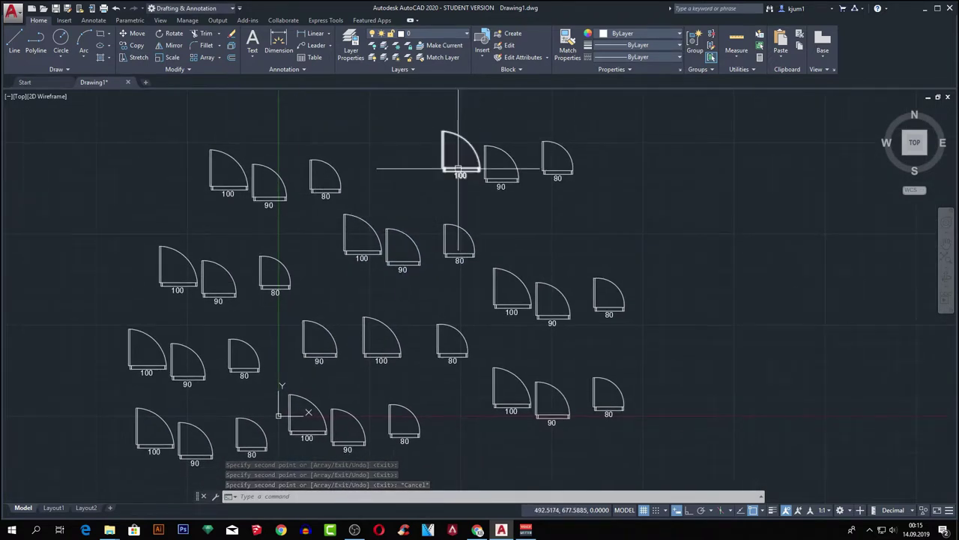
pyautogui.scroll(-2, 497, 172)
pyautogui.moveTo(482, 326); pyautogui.dragTo(454, 326, button='middle')
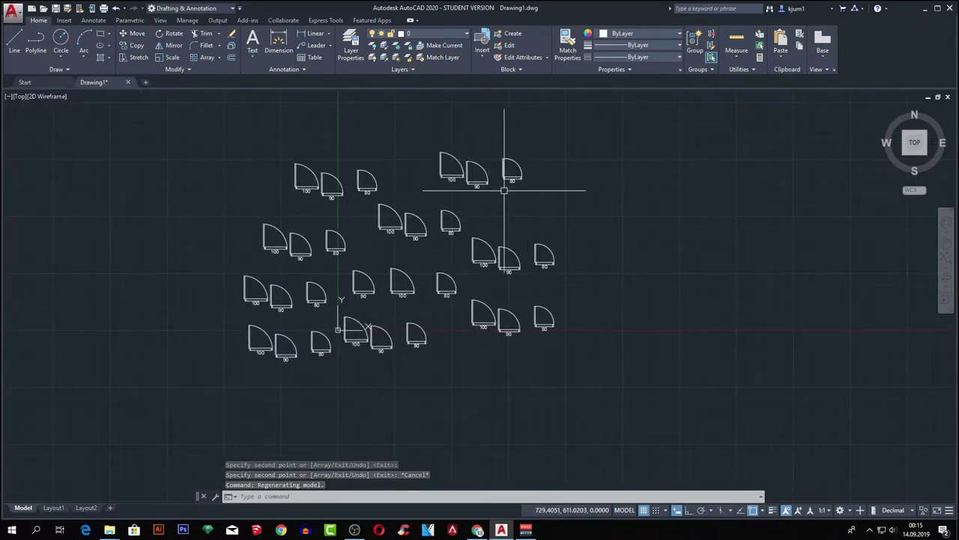
pyautogui.moveTo(513, 212); pyautogui.dragTo(434, 272, button='middle')
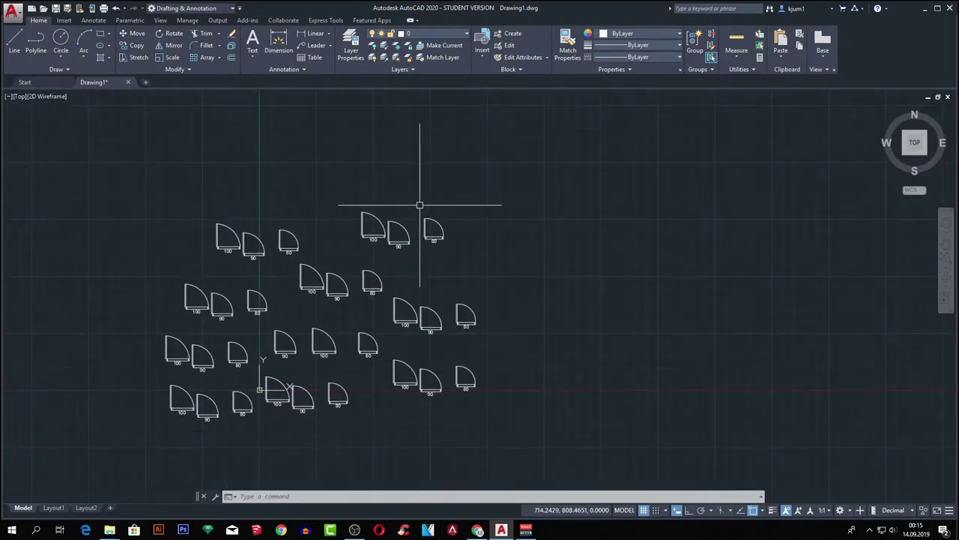
pyautogui.scroll(1, 404, 311)
pyautogui.middleClick(407, 290)
pyautogui.middleClick(407, 290)
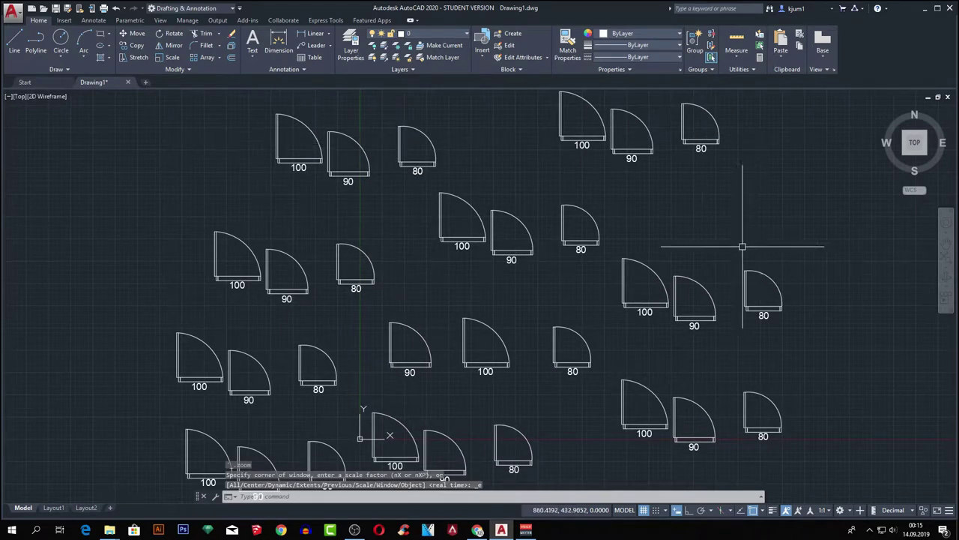
pyautogui.scroll(-2, 498, 303)
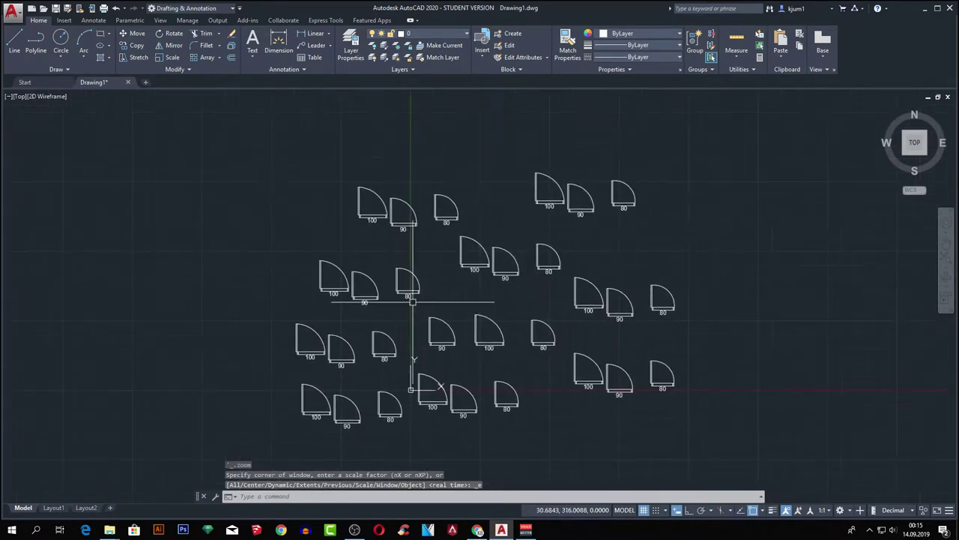
# Insert a table using 'From object data in the drawing (Data Extraction)'
pyautogui.click(312, 58)
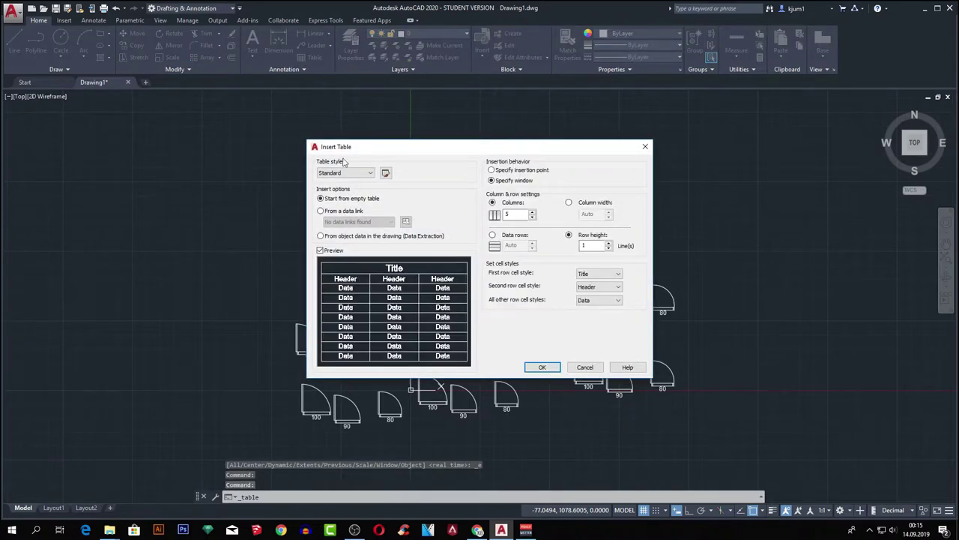
pyautogui.click(384, 237)
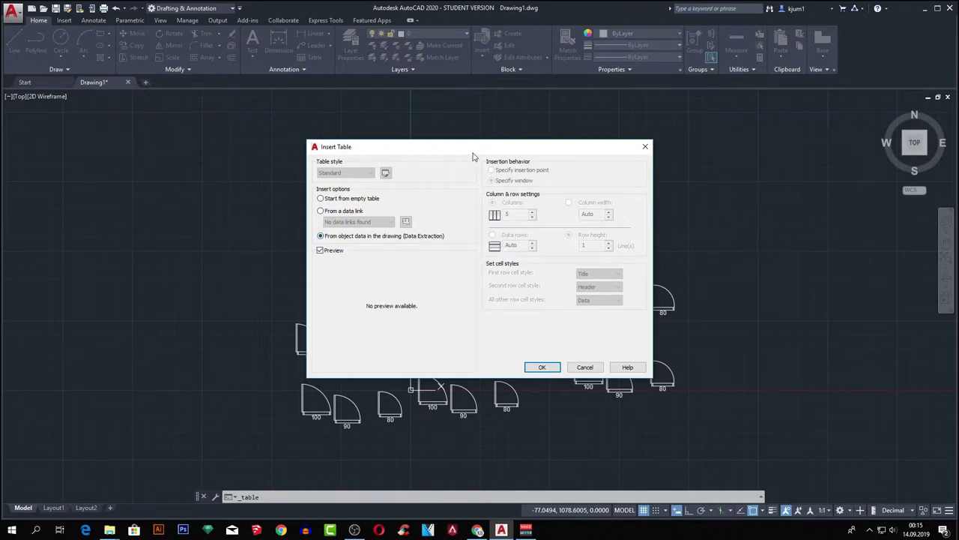
pyautogui.moveTo(473, 156); pyautogui.dragTo(653, 140)
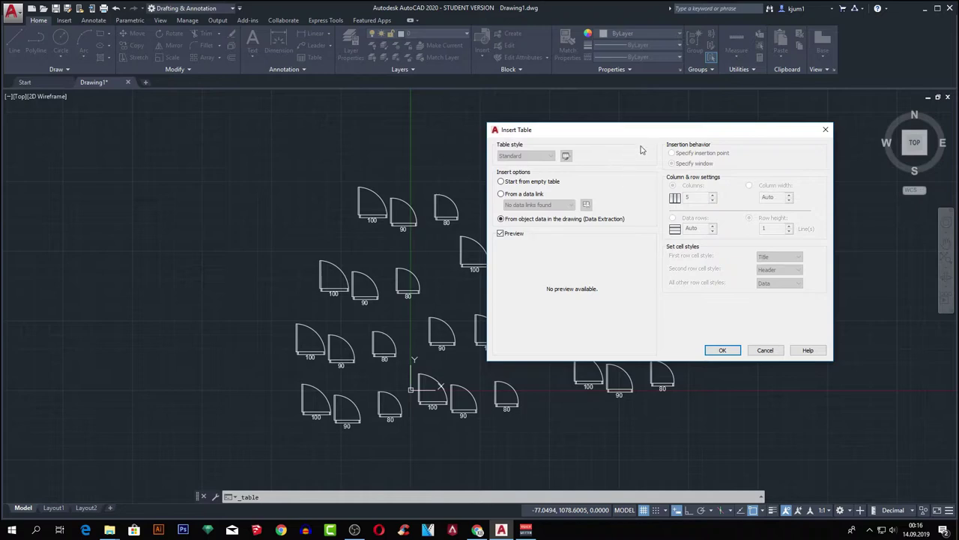
pyautogui.moveTo(643, 131); pyautogui.dragTo(626, 123)
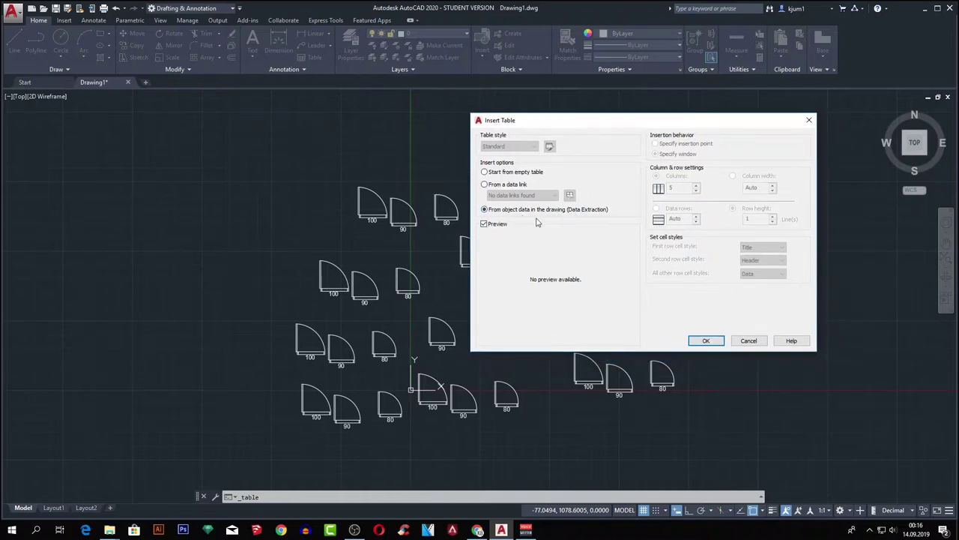
pyautogui.moveTo(652, 121); pyautogui.dragTo(596, 121)
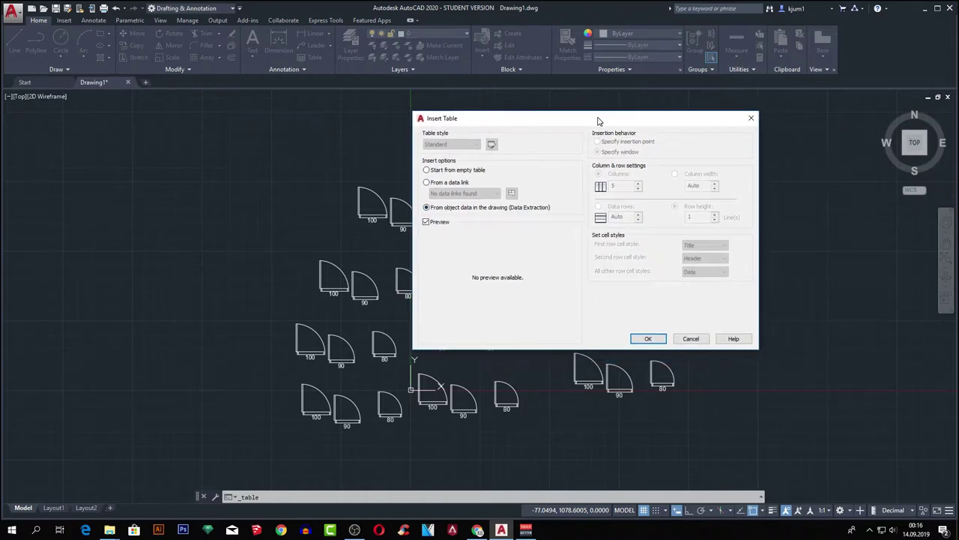
pyautogui.click(652, 339)
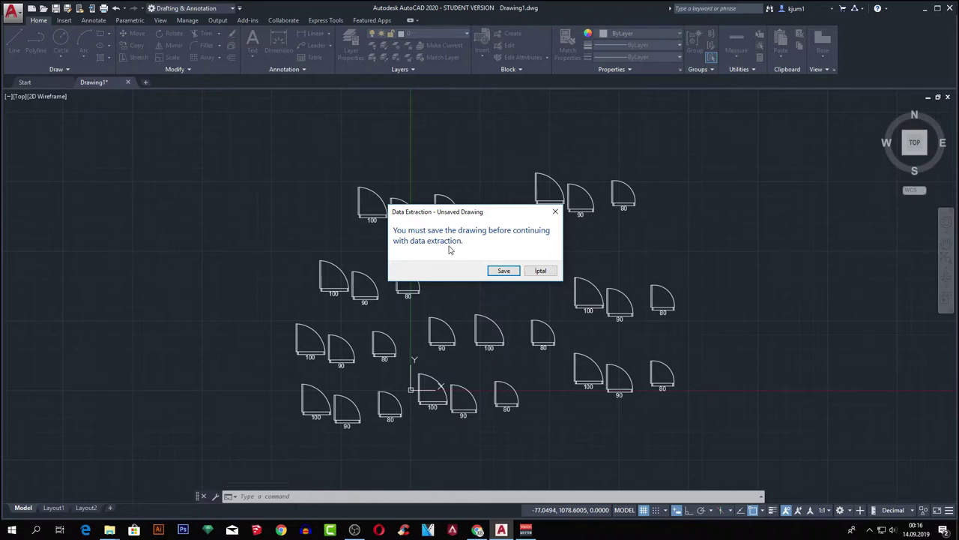
# Save the drawing to the Desktop as kapi metraji.dwg
pyautogui.click(514, 272)
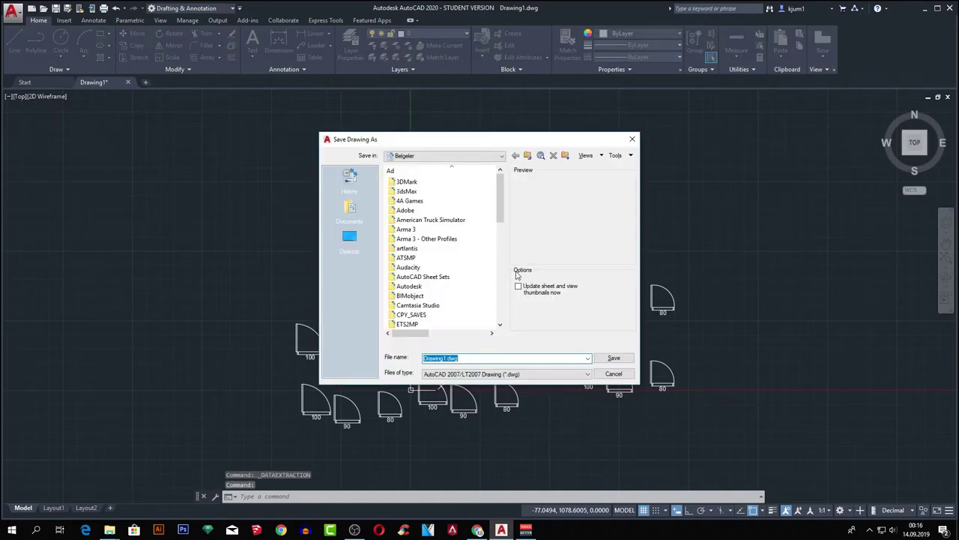
pyautogui.click(358, 250)
pyautogui.click(504, 357)
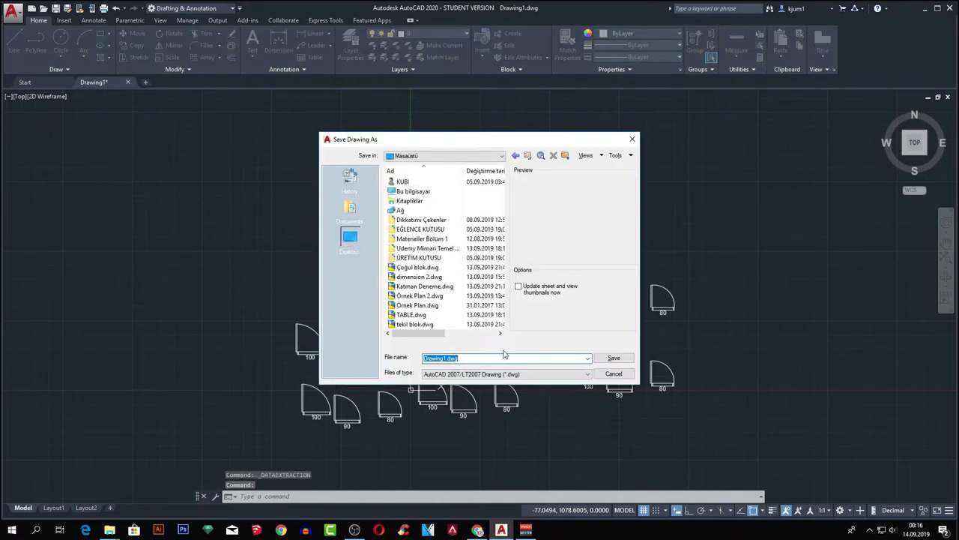
pyautogui.write('kapi')
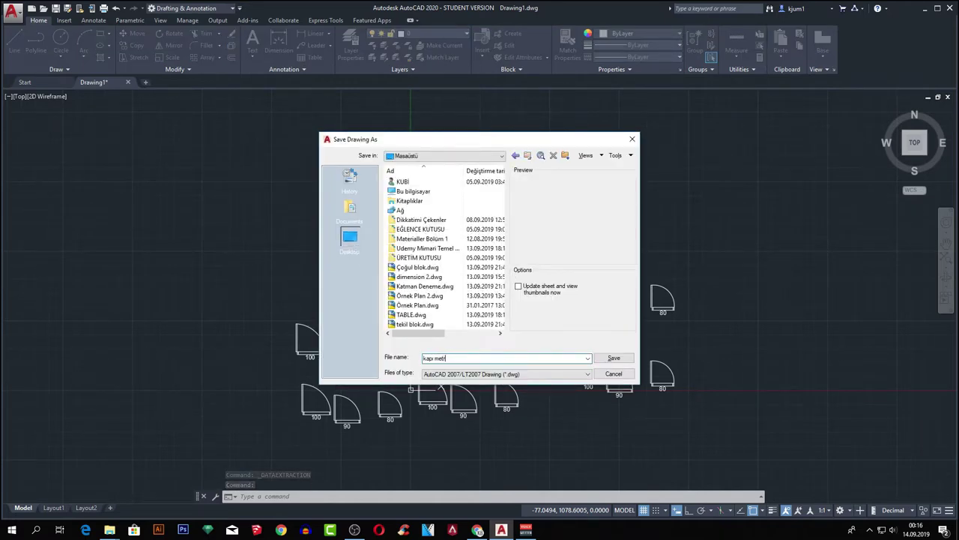
pyautogui.press('Return')
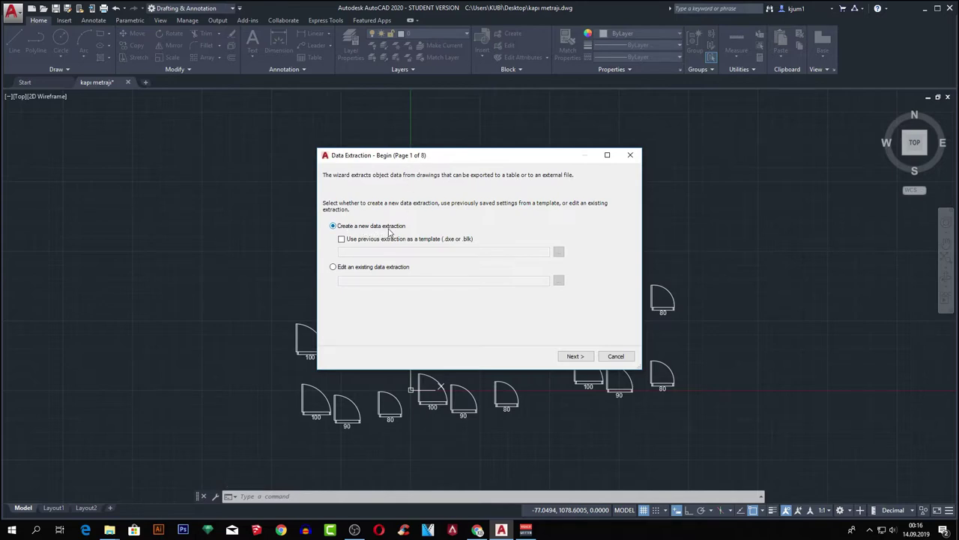
# Create a new extraction saved as kapı.dxe on the Desktop, using the current drawing as source
pyautogui.click(588, 359)
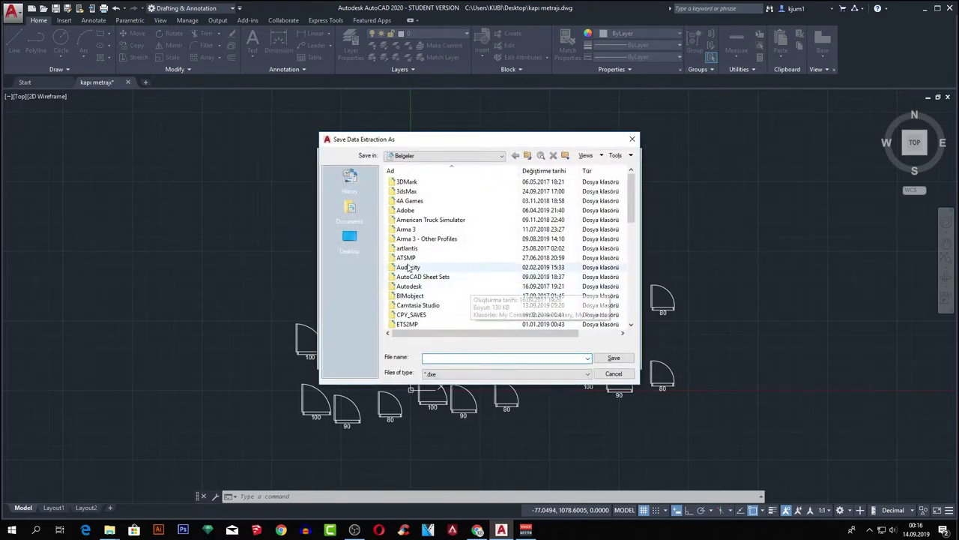
pyautogui.click(349, 239)
pyautogui.click(469, 359)
pyautogui.write('kapı')
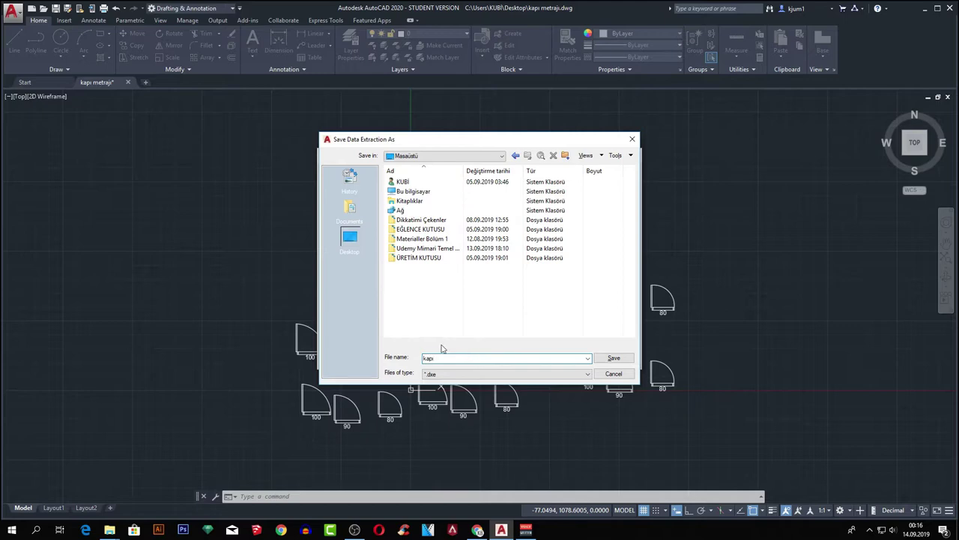
pyautogui.click(614, 357)
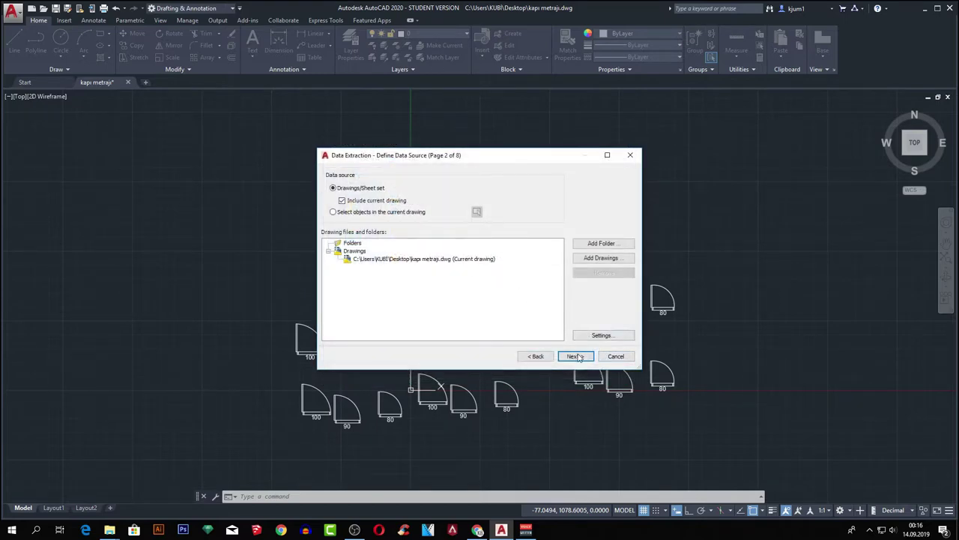
pyautogui.click(577, 357)
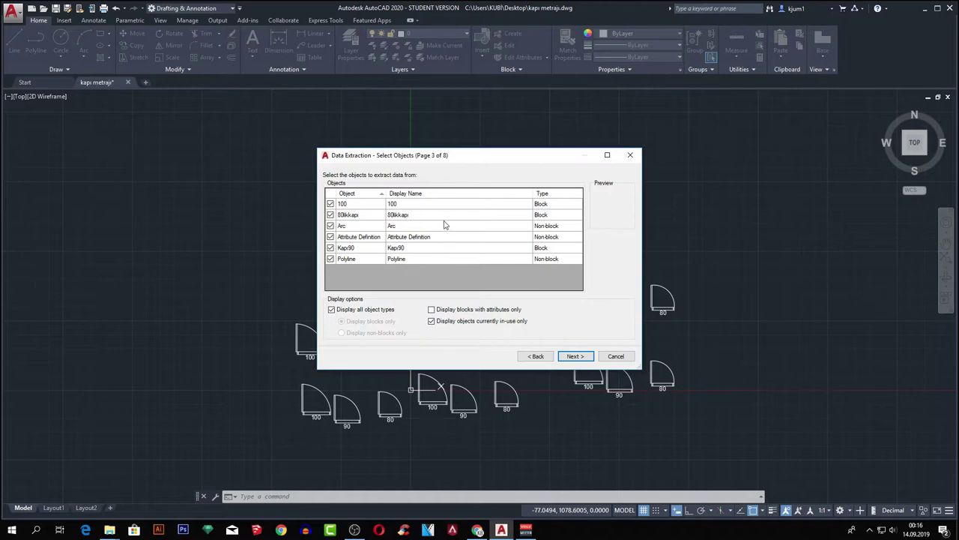
# Keep only the Attribute category (K1, K2, K3) and continue to Refine Data
pyautogui.click(582, 358)
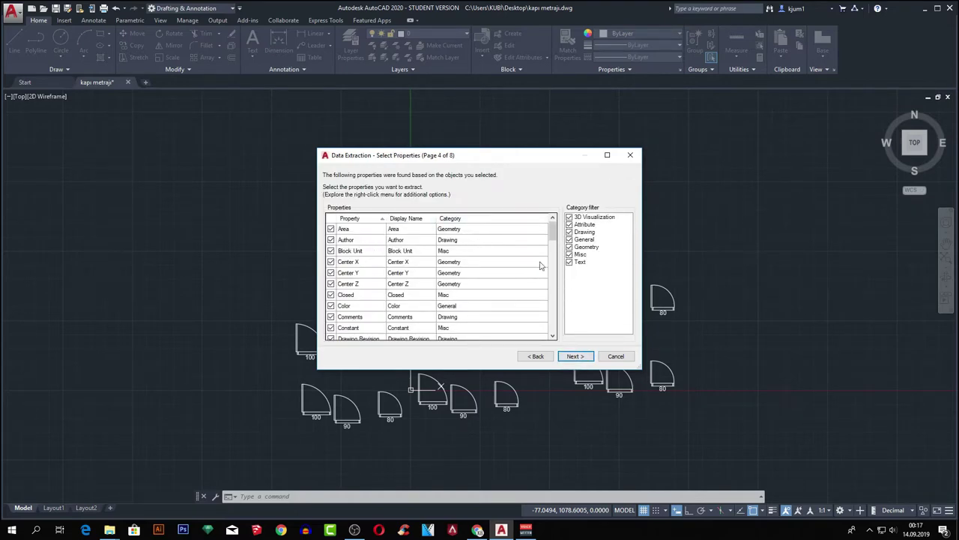
pyautogui.click(569, 217)
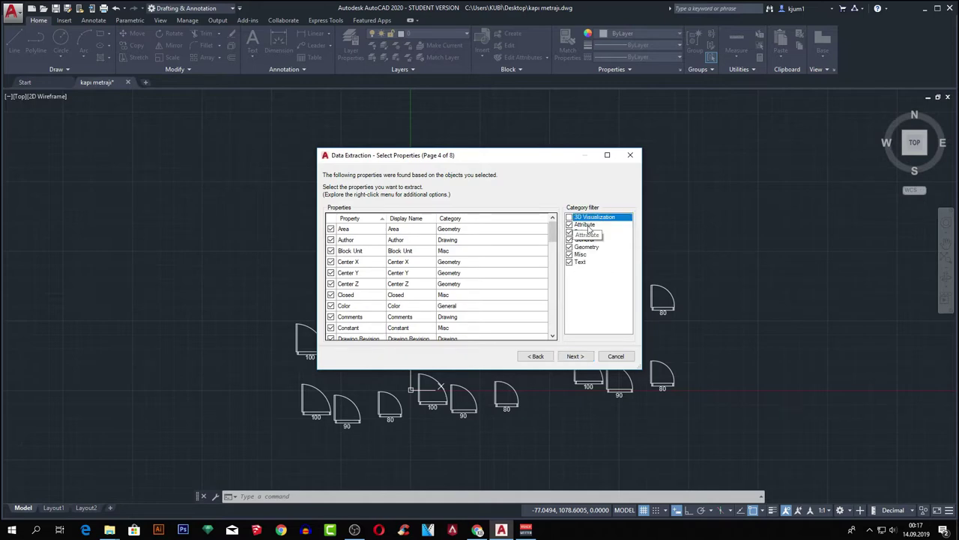
pyautogui.click(570, 231)
pyautogui.click(570, 239)
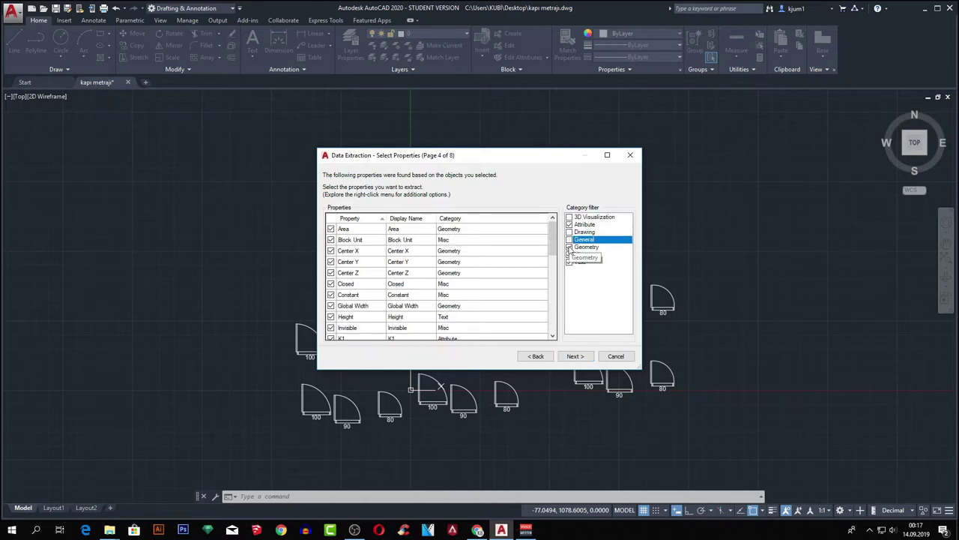
pyautogui.click(570, 247)
pyautogui.click(569, 254)
pyautogui.click(569, 262)
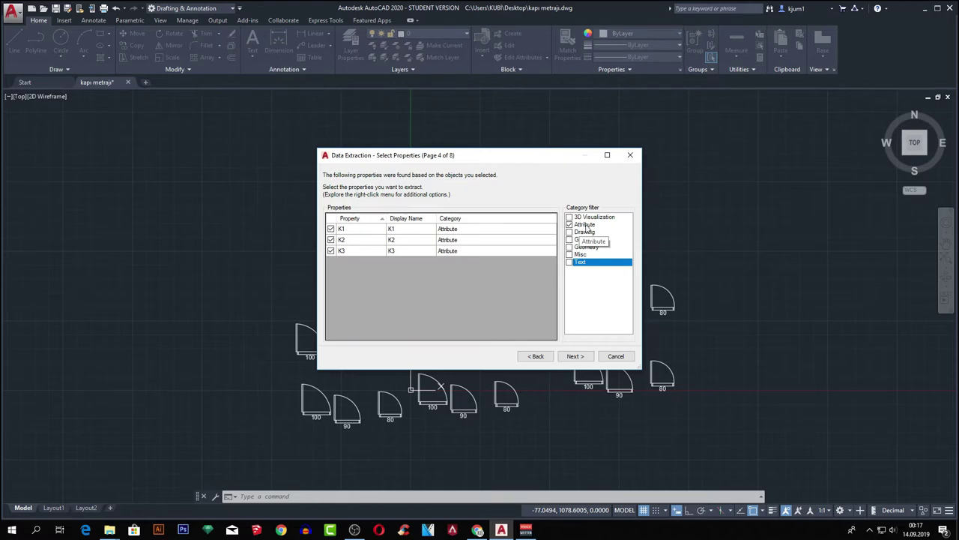
pyautogui.click(583, 225)
pyautogui.click(584, 225)
pyautogui.click(583, 225)
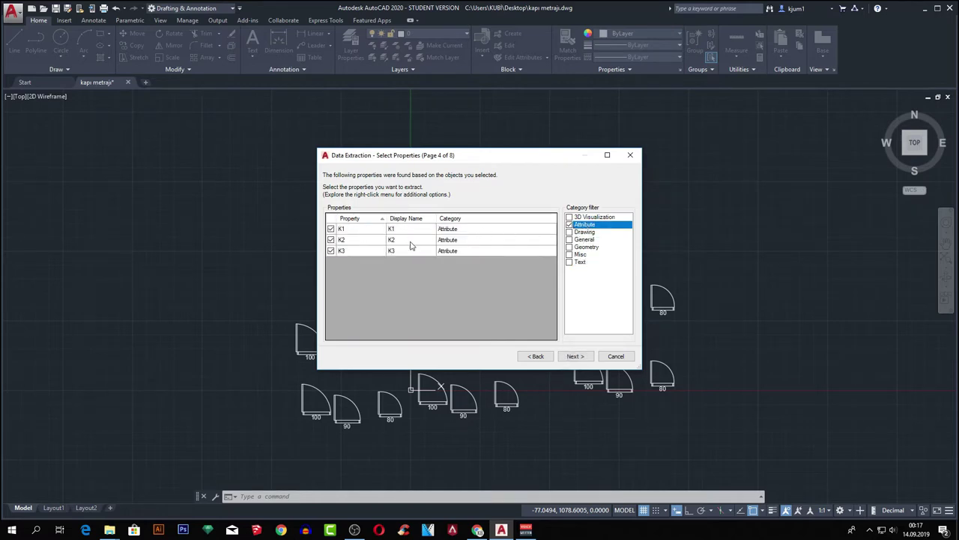
pyautogui.click(583, 357)
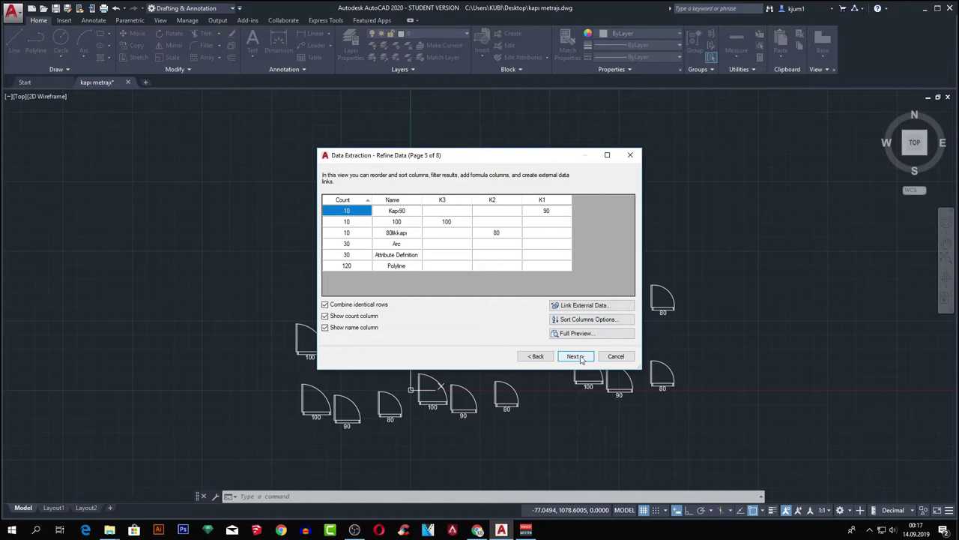
# Preview the full extracted table, then continue to the output options
pyautogui.click(575, 333)
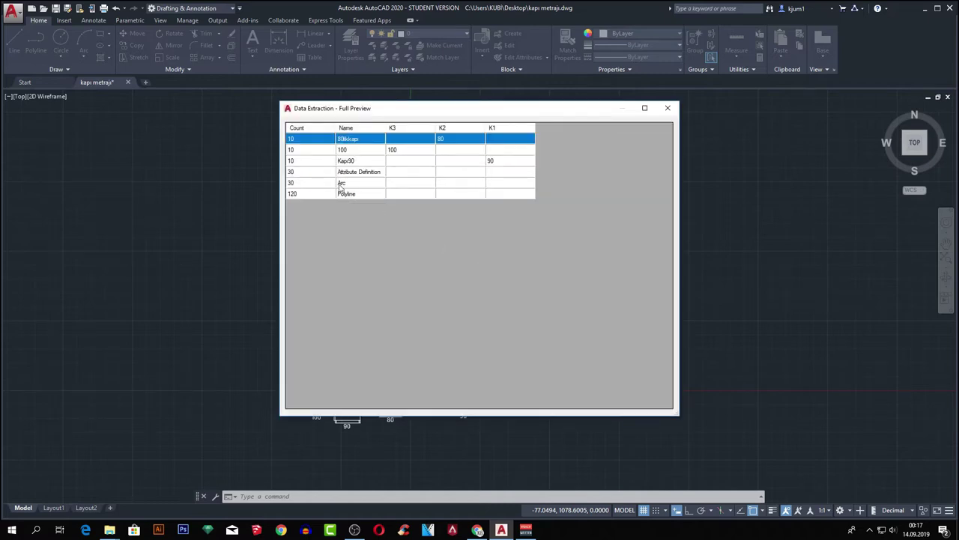
pyautogui.click(667, 108)
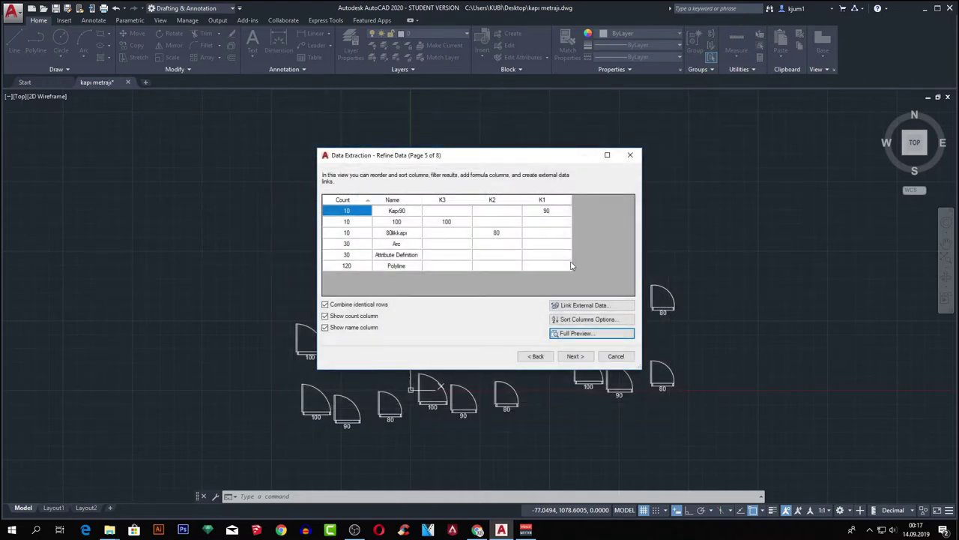
pyautogui.click(588, 356)
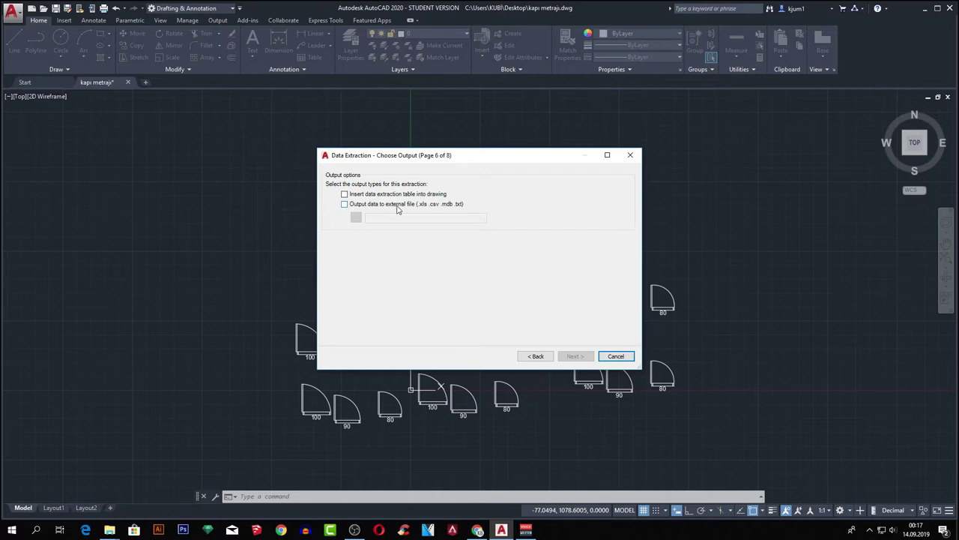
# Output the data to an external file, kapı metrajı.xls on the Desktop
pyautogui.click(397, 208)
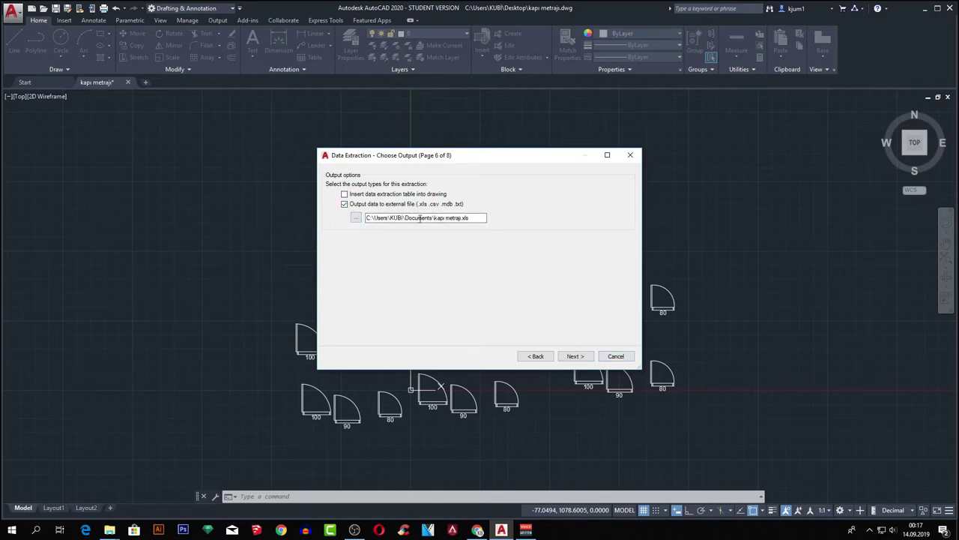
pyautogui.click(356, 218)
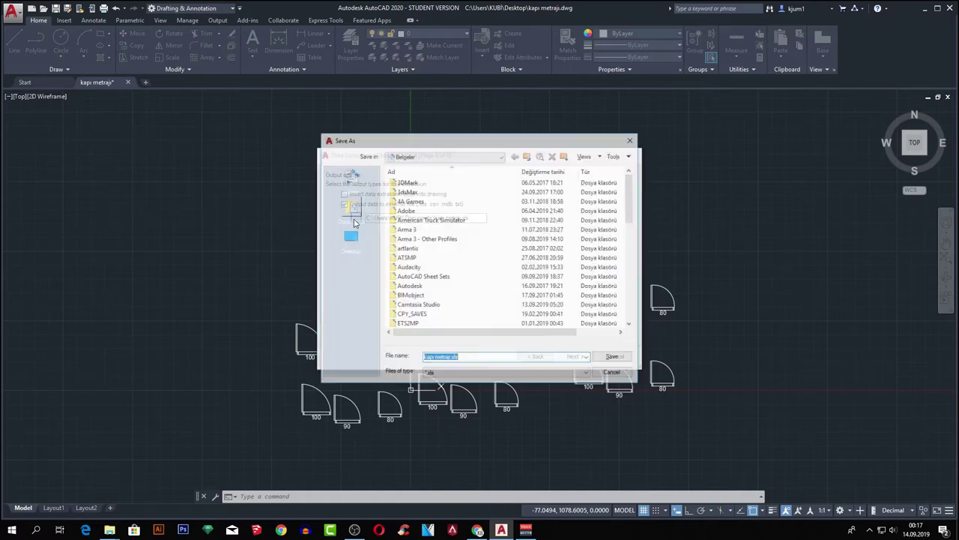
pyautogui.click(351, 238)
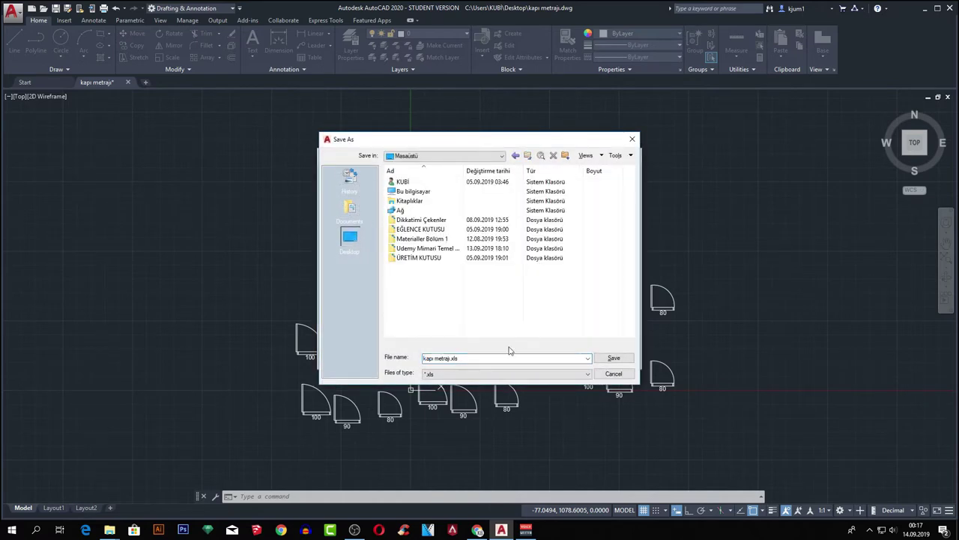
pyautogui.tripleClick(482, 358)
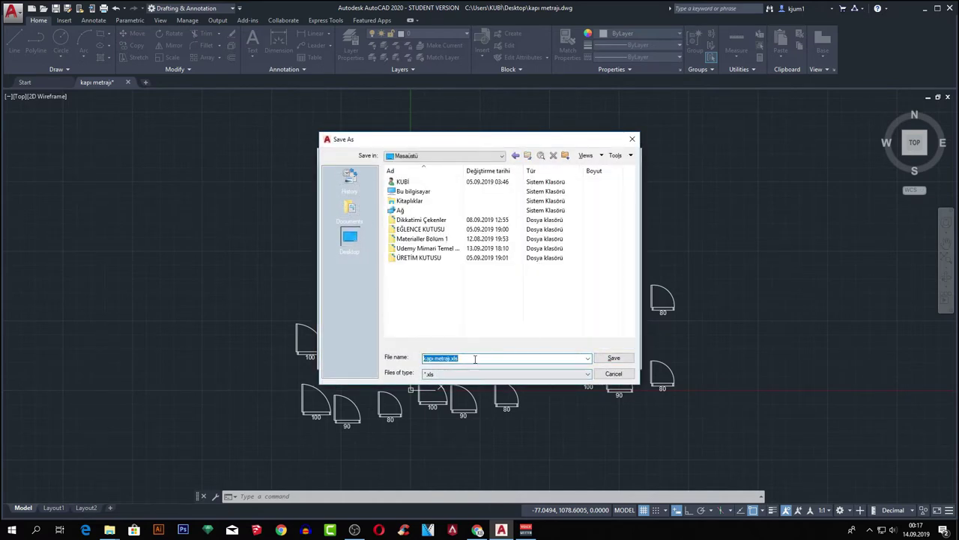
pyautogui.click(613, 357)
pyautogui.click(579, 354)
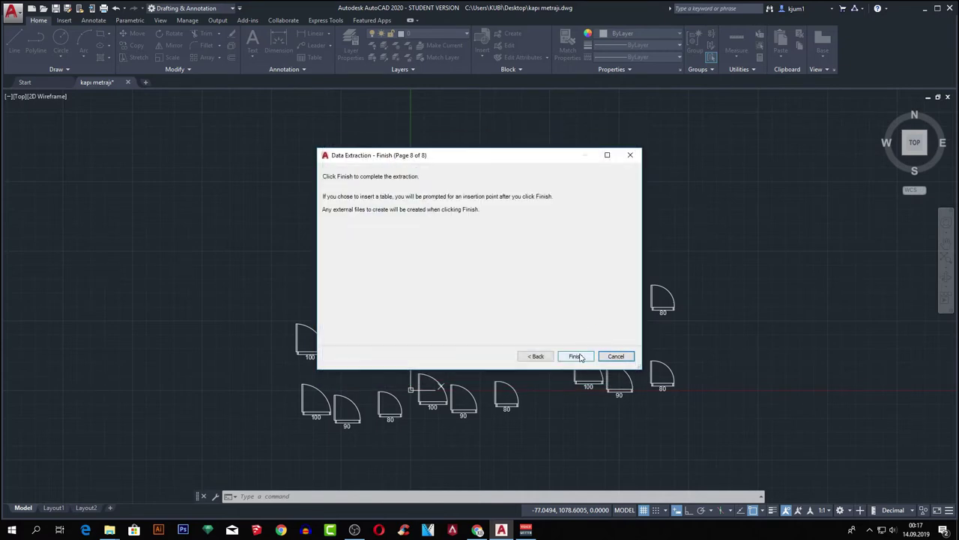
# Finish the extraction and open kapı metrajı.xls from the Desktop in Excel
pyautogui.click(579, 356)
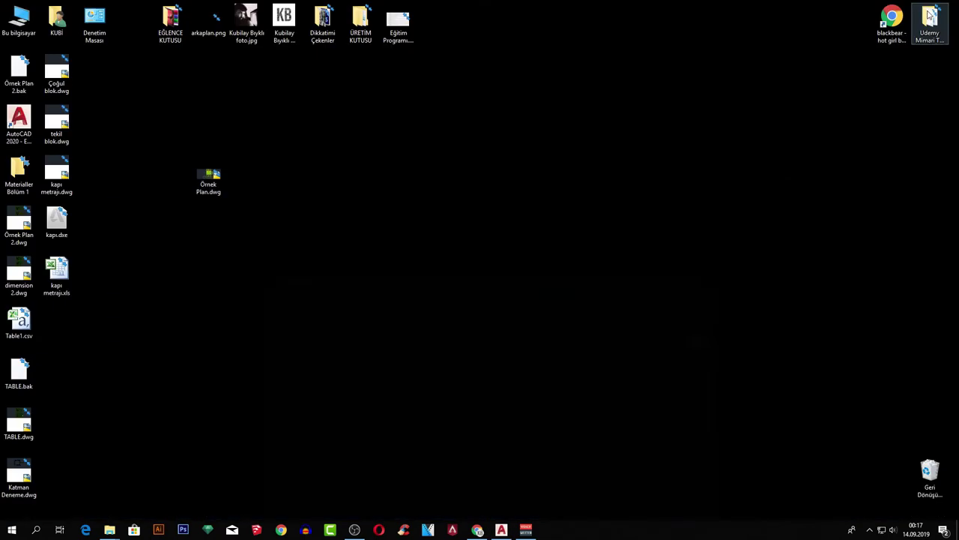
pyautogui.click(926, 9)
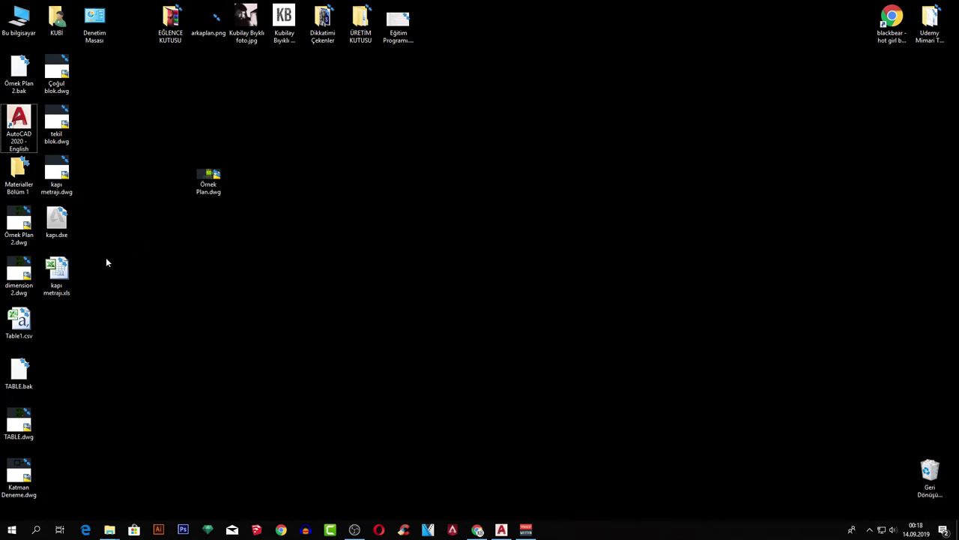
pyautogui.click(56, 224)
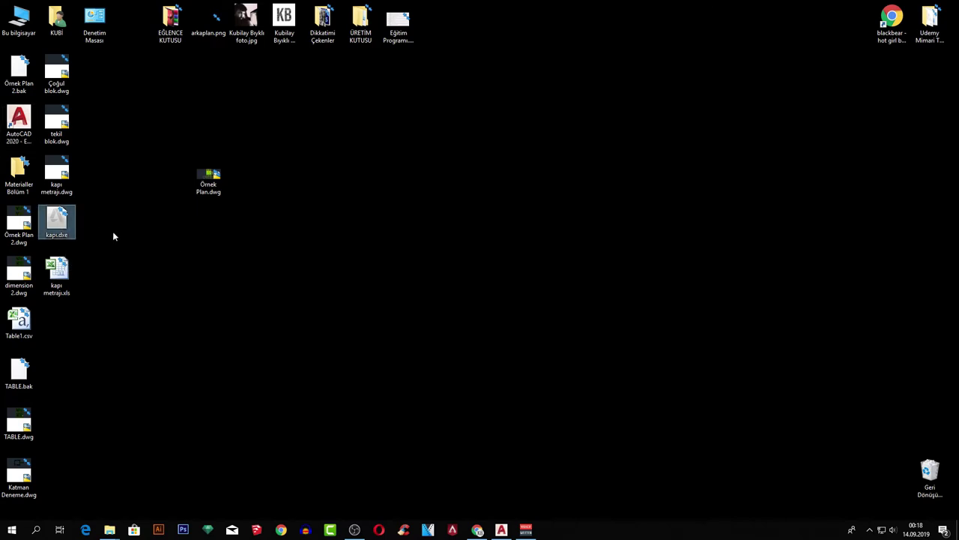
pyautogui.click(65, 270)
pyautogui.doubleClick(66, 270)
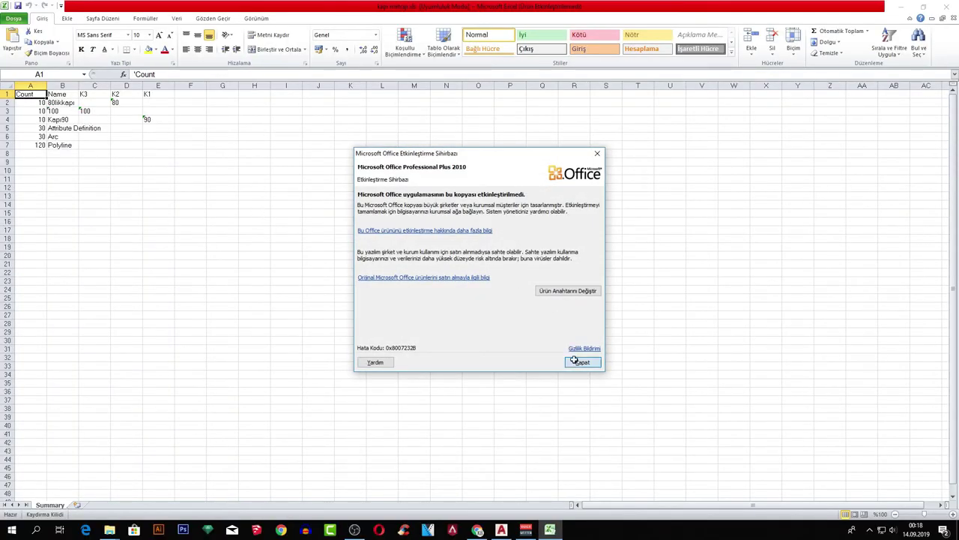
# Dismiss the activation notice and check the counts and values for the 90, 80 and 100 doors
pyautogui.click(577, 362)
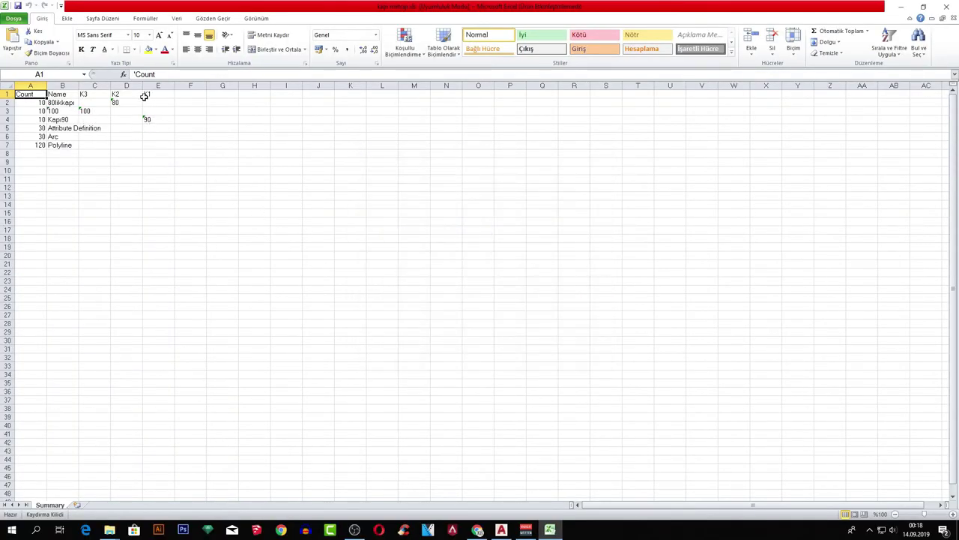
pyautogui.moveTo(155, 92); pyautogui.dragTo(156, 120)
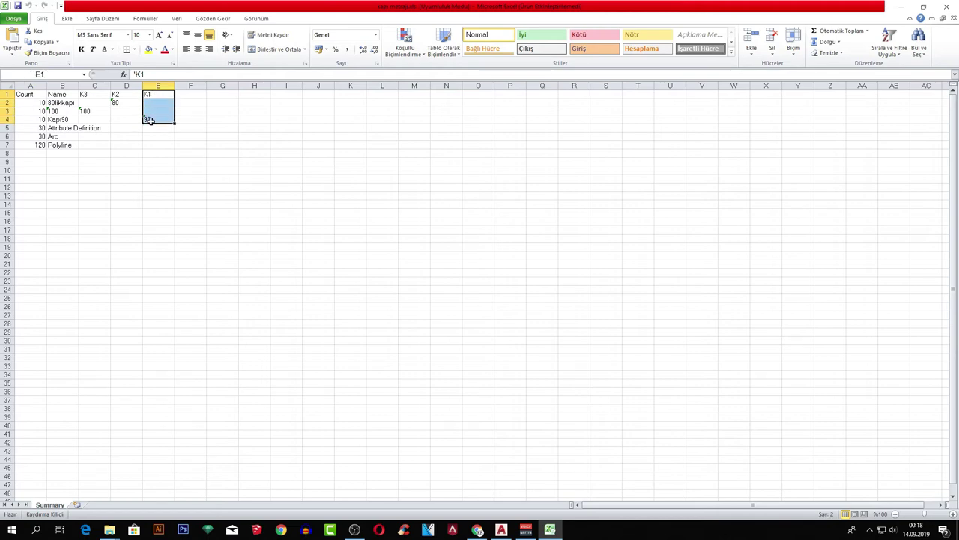
pyautogui.click(155, 120)
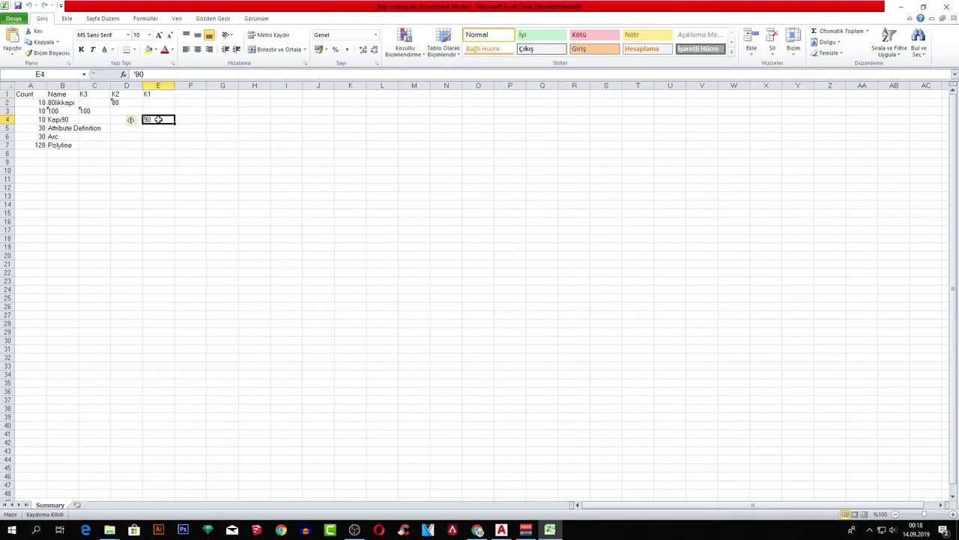
pyautogui.click(73, 120)
pyautogui.click(35, 120)
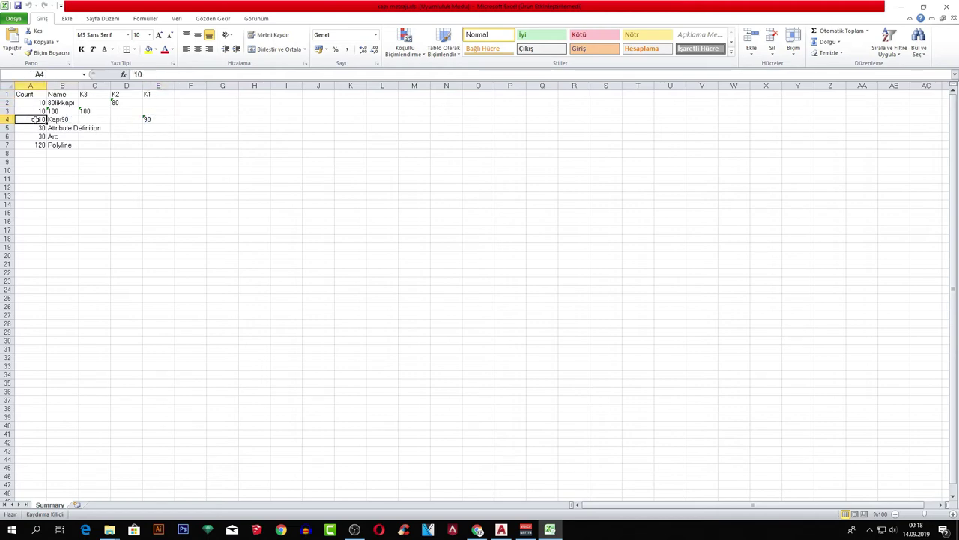
pyautogui.click(124, 103)
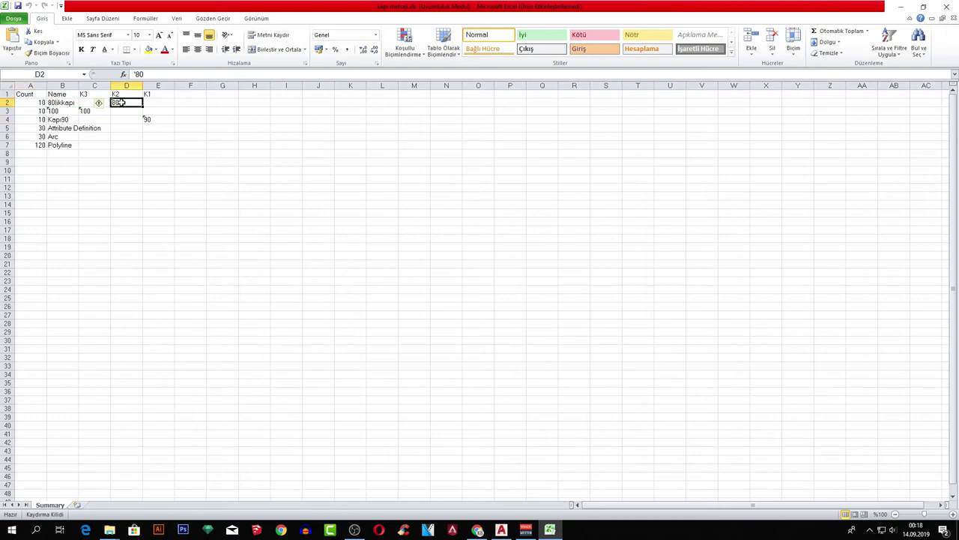
pyautogui.click(37, 103)
pyautogui.click(87, 98)
pyautogui.click(90, 110)
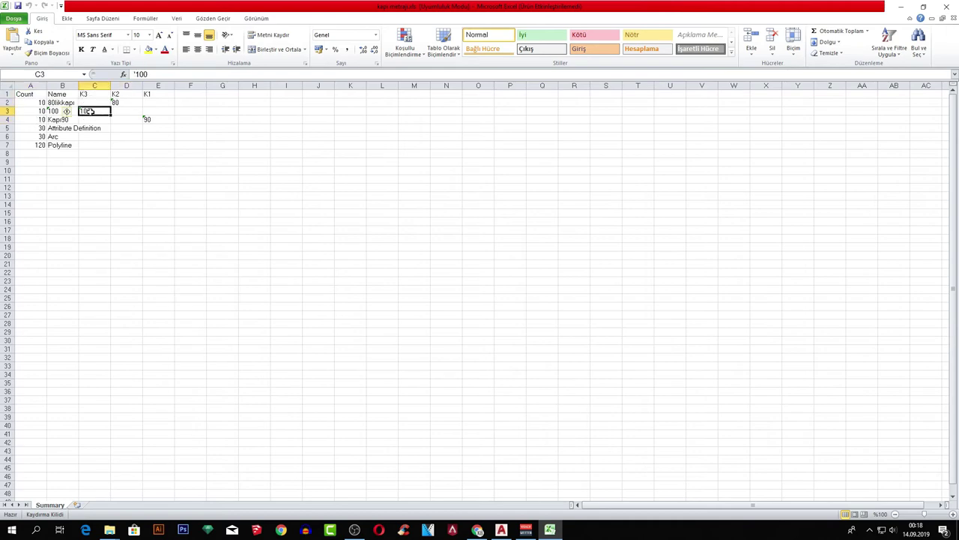
pyautogui.click(33, 111)
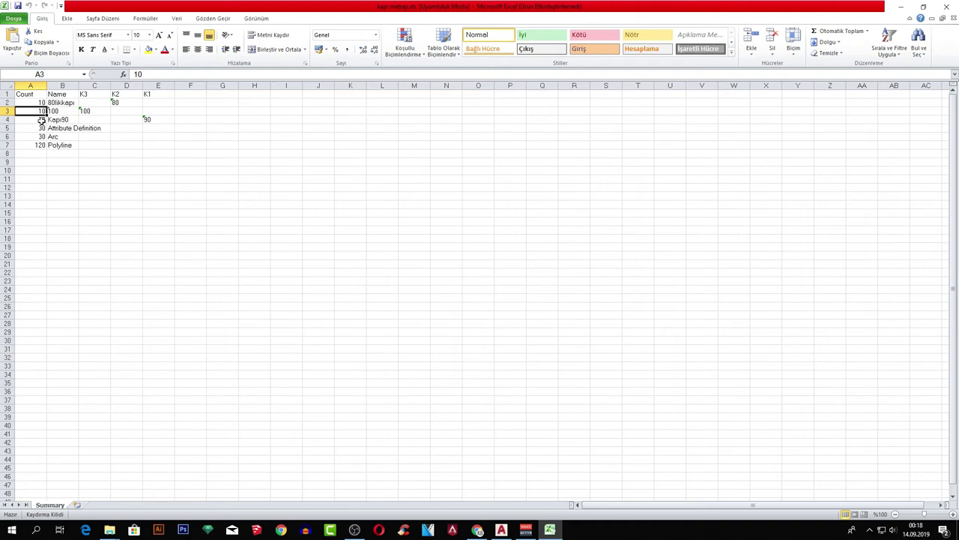
# Select the count cells A2:A4 to confirm 30 doors total, then close Excel
pyautogui.moveTo(41, 120); pyautogui.dragTo(38, 111)
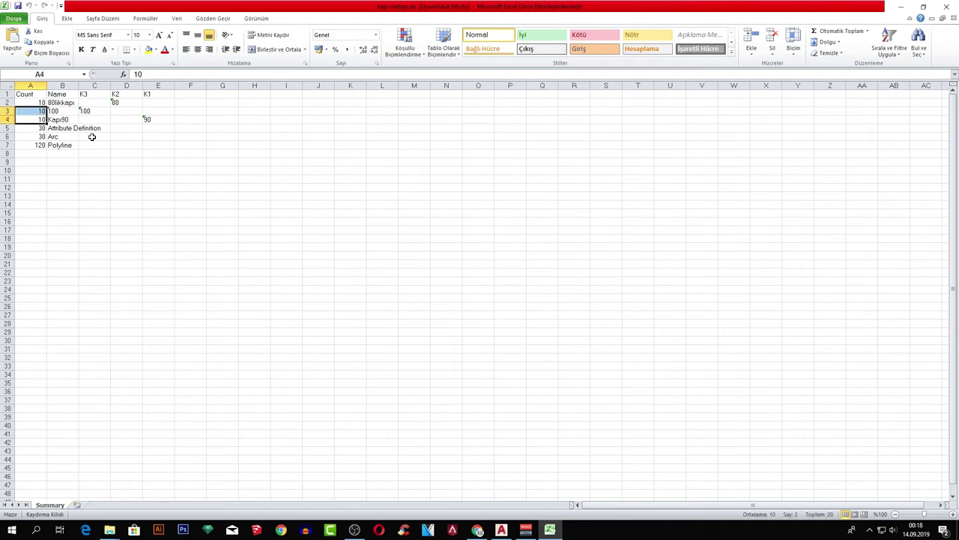
pyautogui.click(54, 120)
pyautogui.moveTo(42, 120)
pyautogui.mouseDown()
pyautogui.moveTo(40, 103)
pyautogui.moveTo(147, 119)
pyautogui.mouseUp()
pyautogui.click(37, 103)
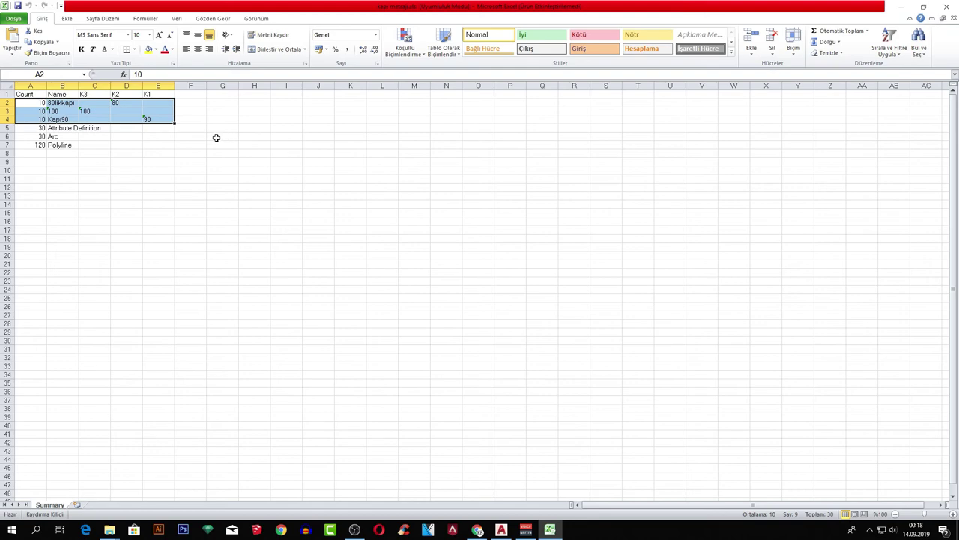
pyautogui.click(216, 138)
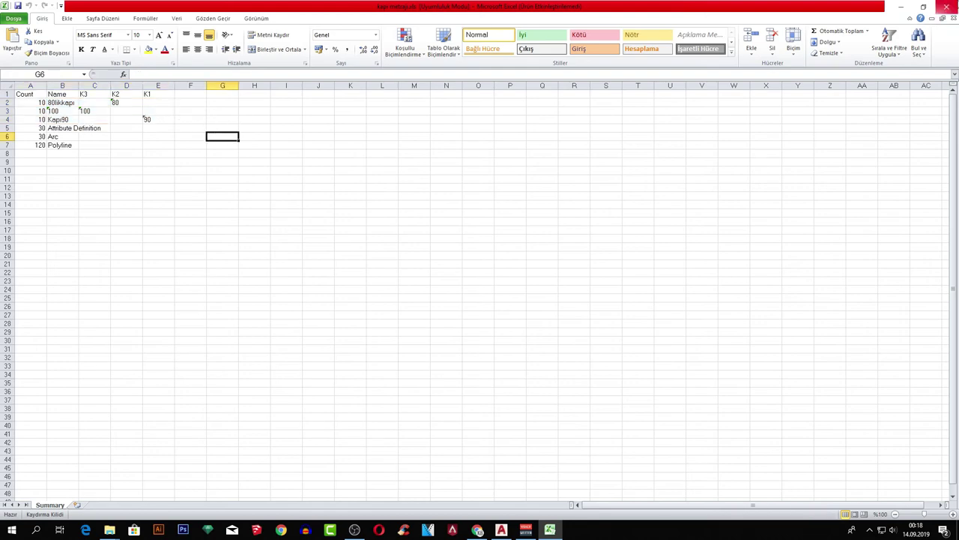
pyautogui.click(943, 6)
# Restore AutoCAD and pan to frame all ten groups of door blocks
pyautogui.click(501, 530)
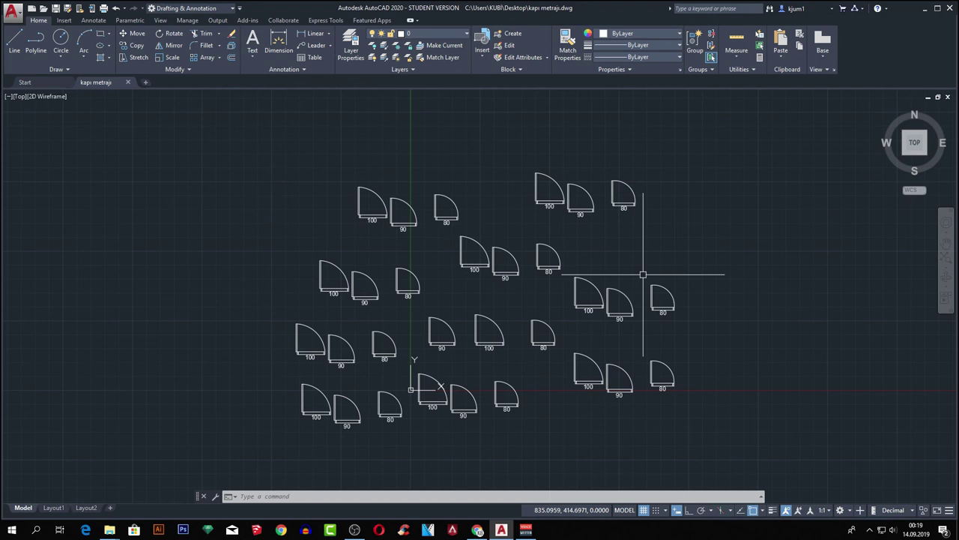
pyautogui.moveTo(707, 262); pyautogui.dragTo(664, 268, button='middle')
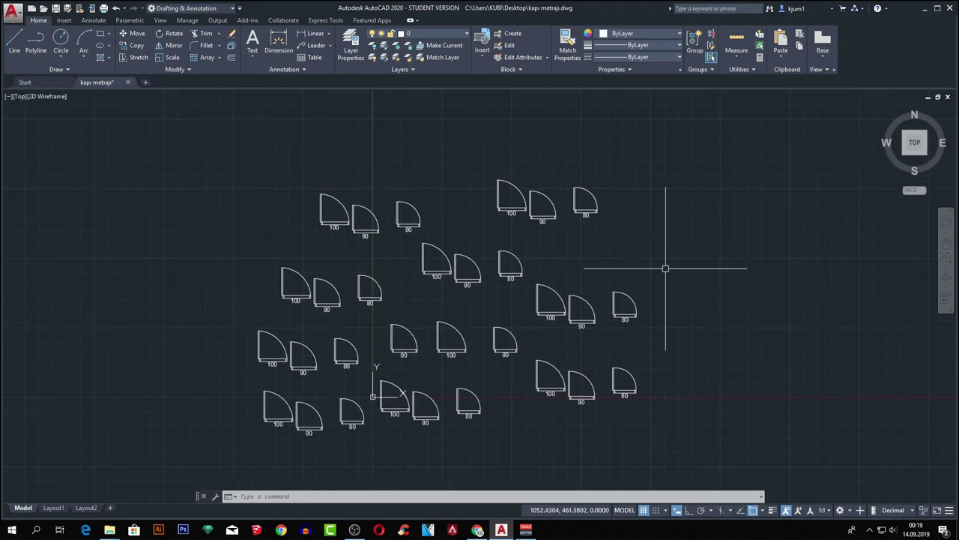
pyautogui.scroll(2, 395, 325)
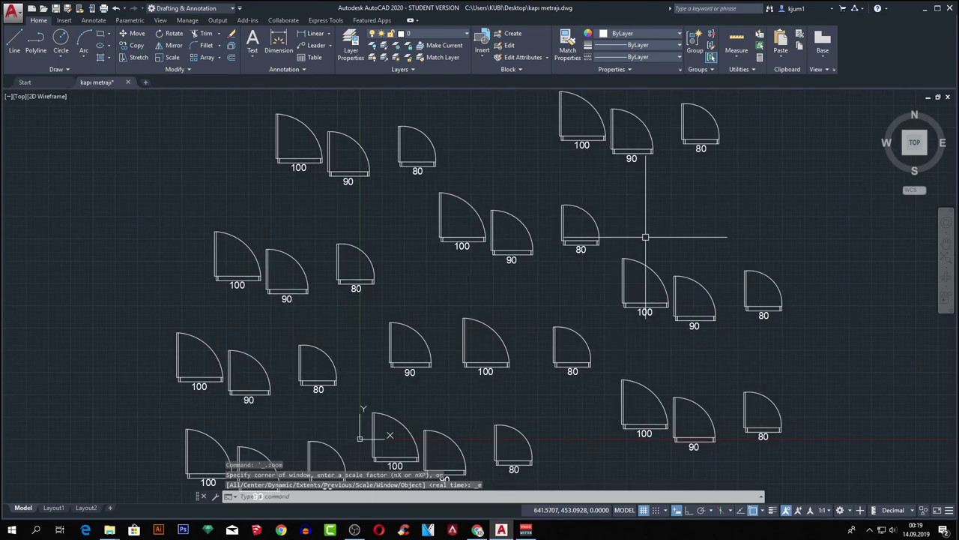